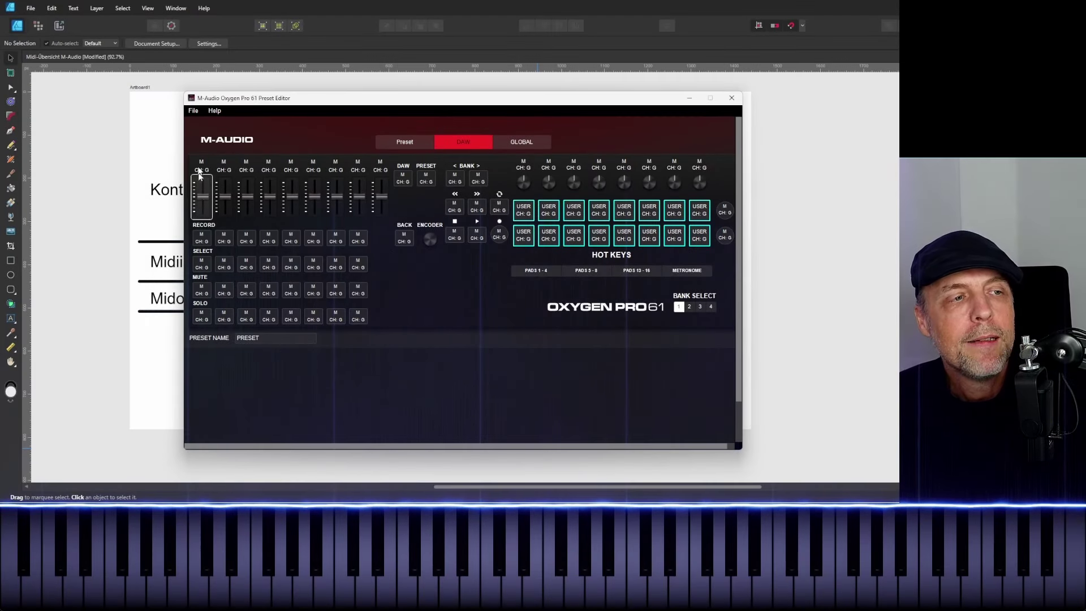
# Retrieve the current preset from the connected Oxygen Pro 61 keyboard into the editor
pyautogui.click(194, 111)
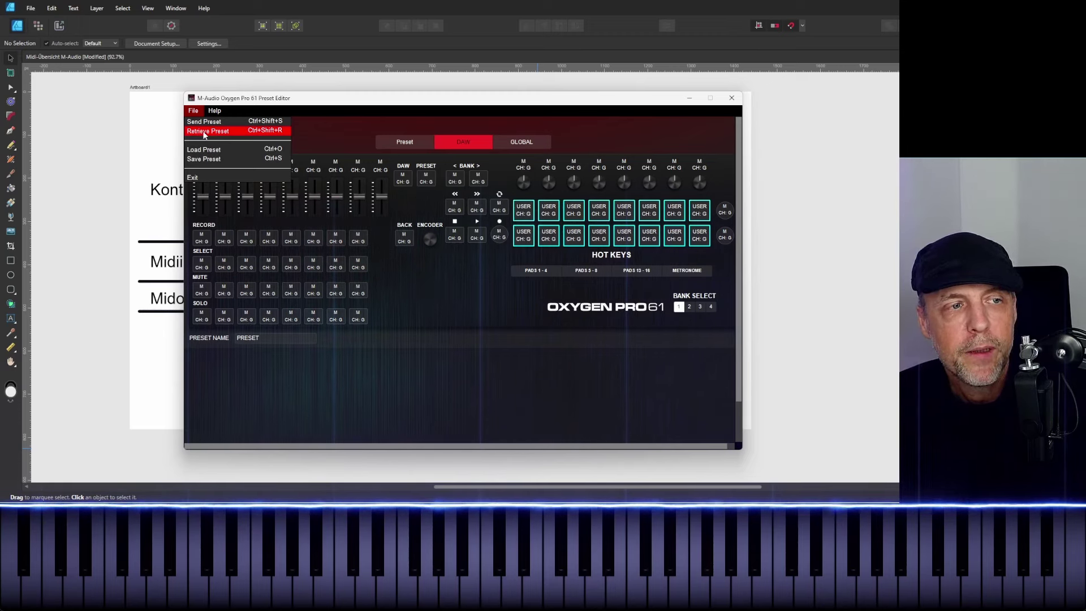
pyautogui.click(203, 130)
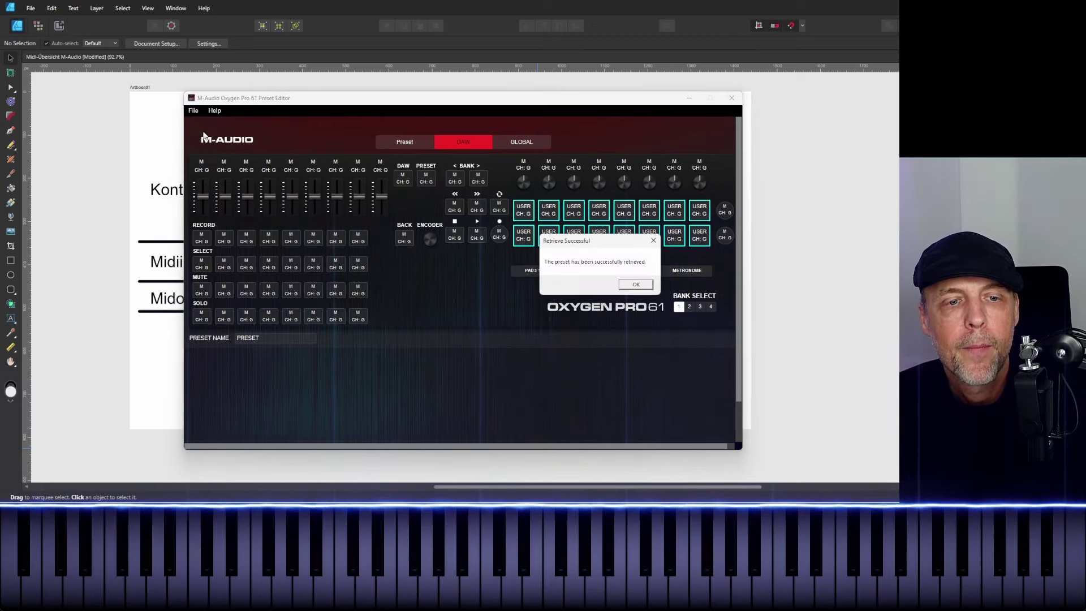
pyautogui.click(636, 285)
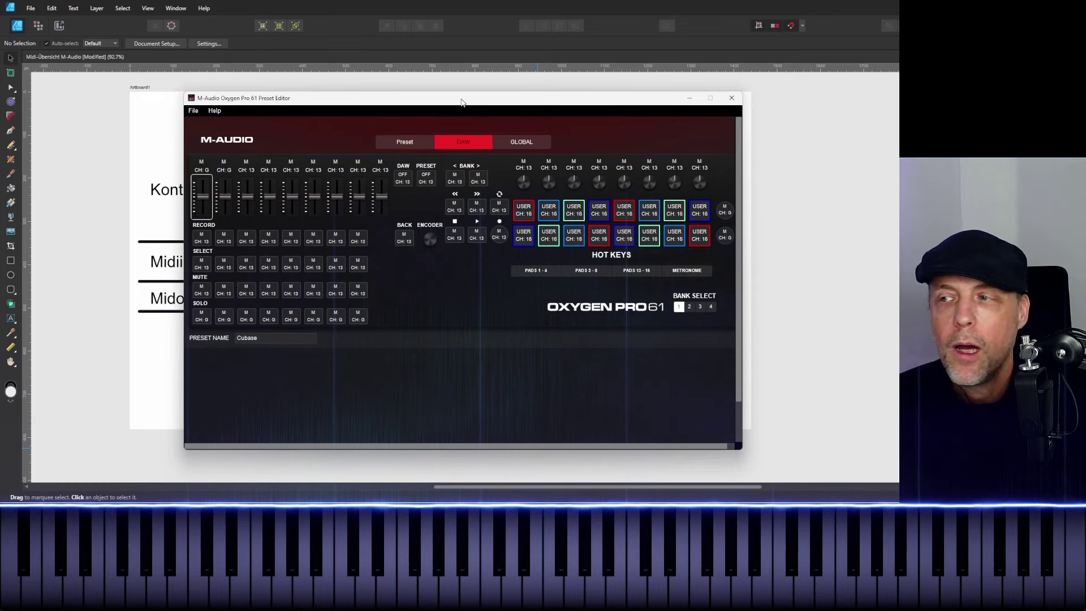
# Move the preset editor window aside to uncover the table behind it and reduce the window's height
pyautogui.moveTo(461, 102); pyautogui.dragTo(553, 96)
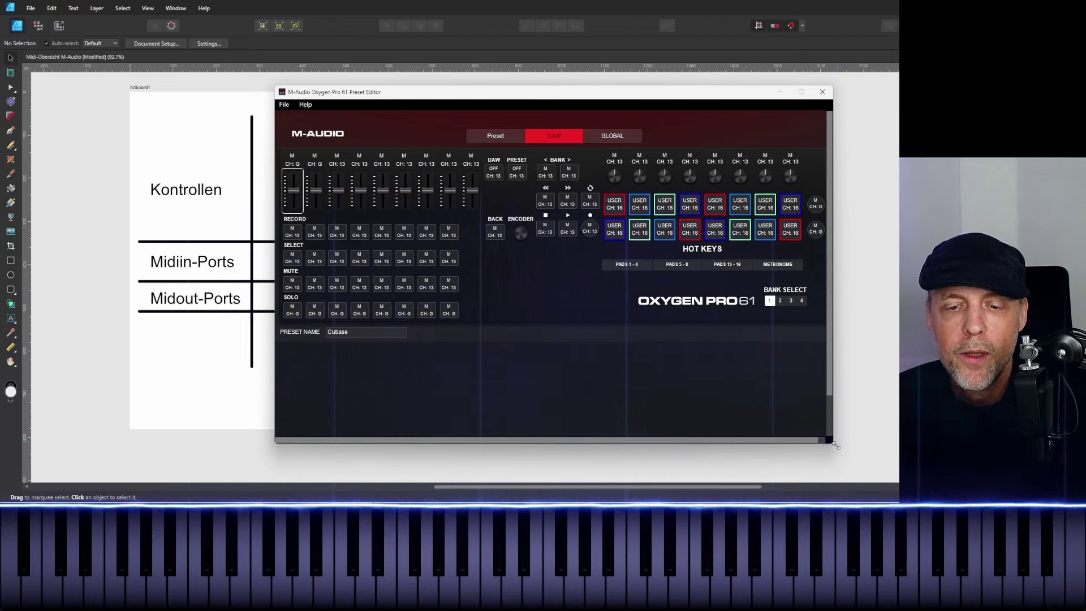
pyautogui.moveTo(833, 447); pyautogui.dragTo(858, 393)
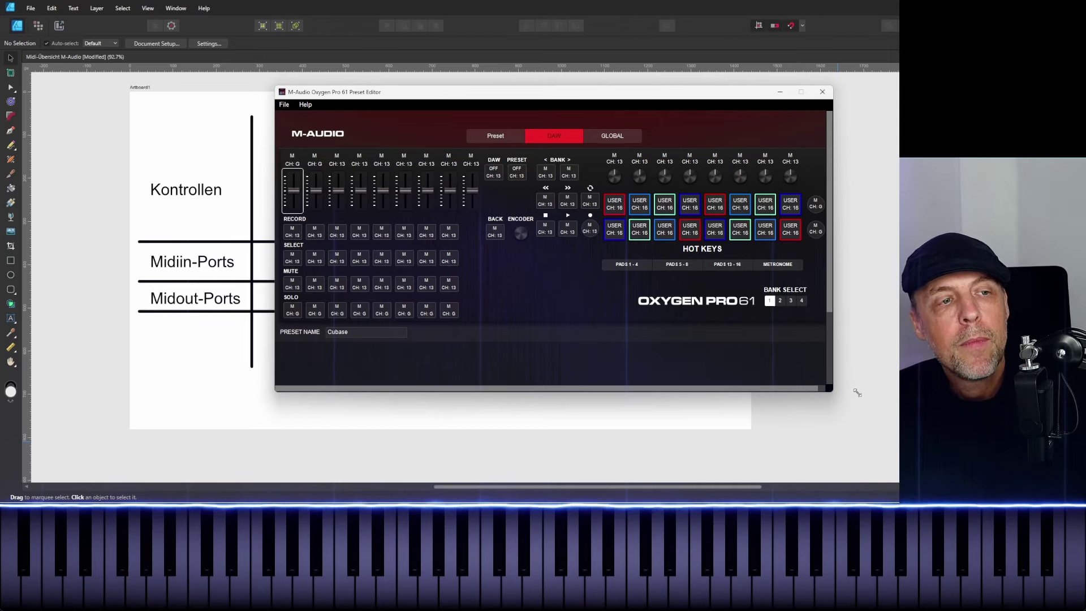
pyautogui.click(285, 106)
pyautogui.moveTo(306, 105)
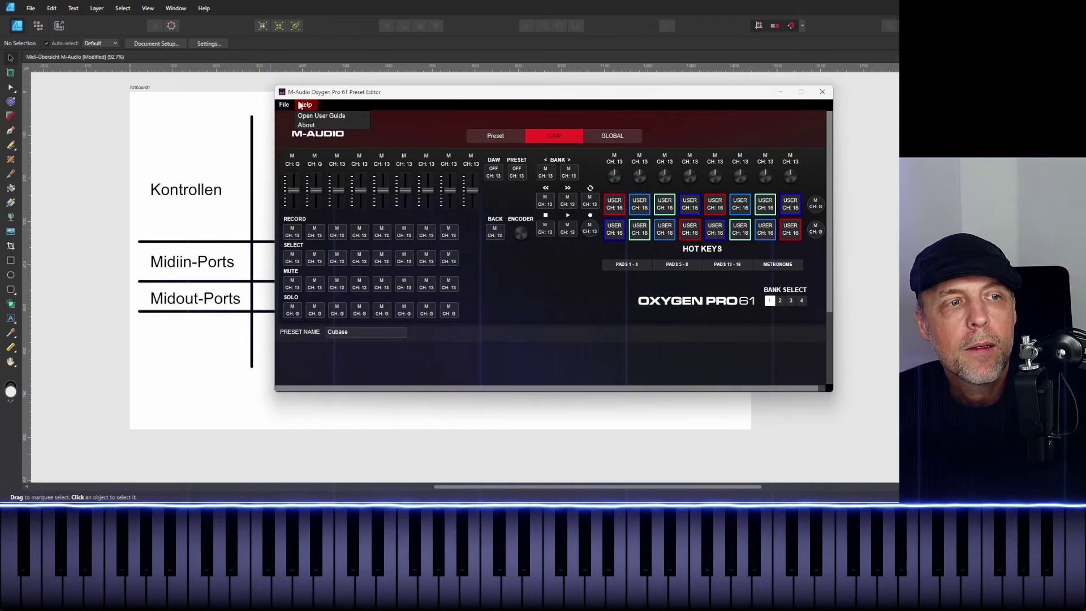
pyautogui.click(428, 98)
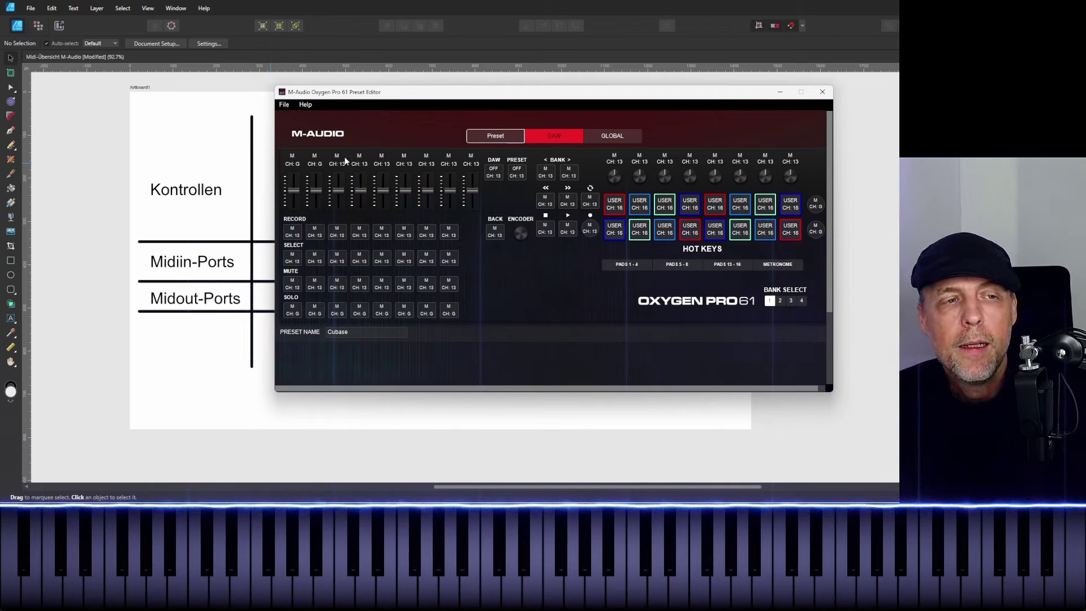
# Inspect the channel and mode settings of the eighth Solo button, including the list of available modes
pyautogui.click(449, 311)
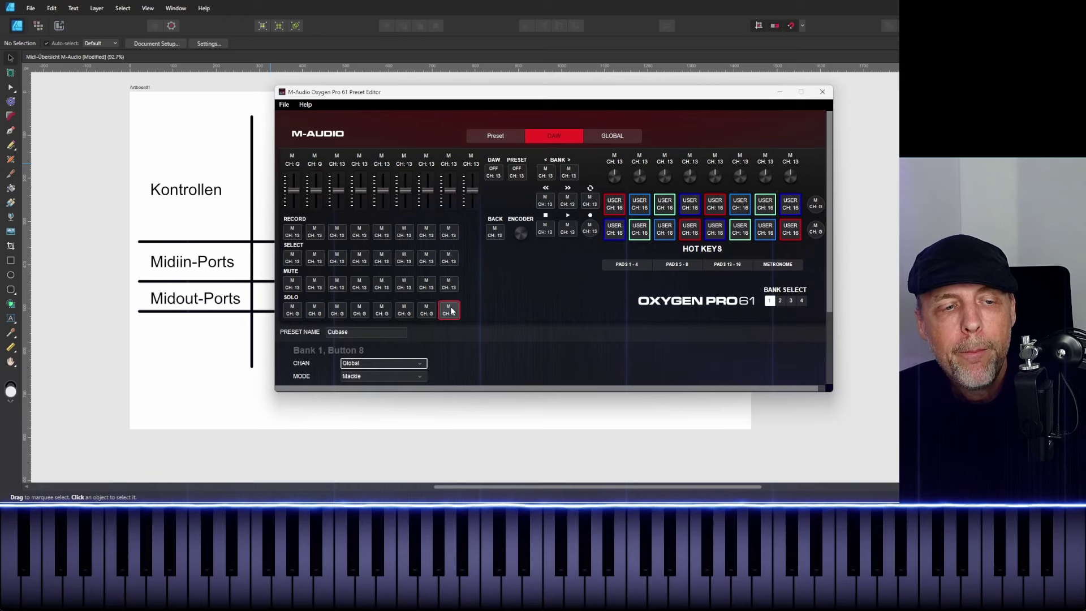
pyautogui.scroll(-2, 470, 354)
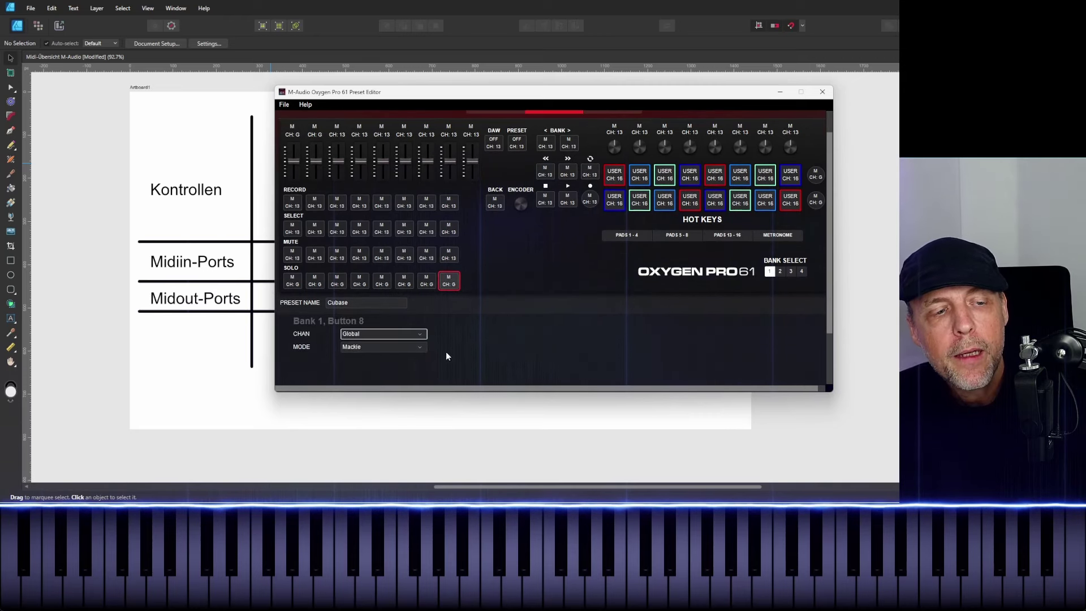
pyautogui.scroll(1, 481, 327)
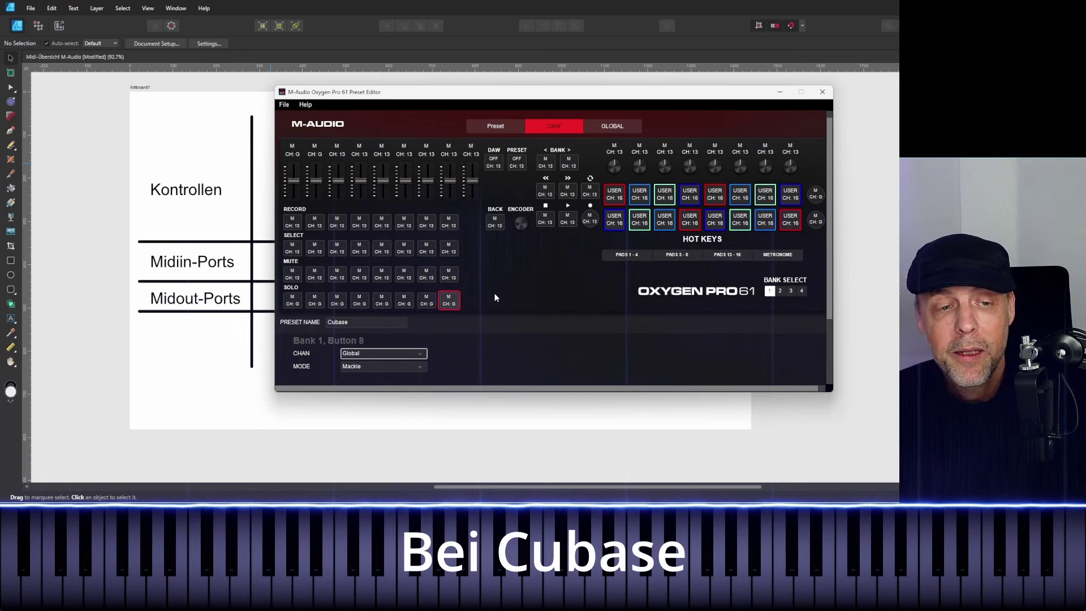
pyautogui.scroll(-1, 494, 293)
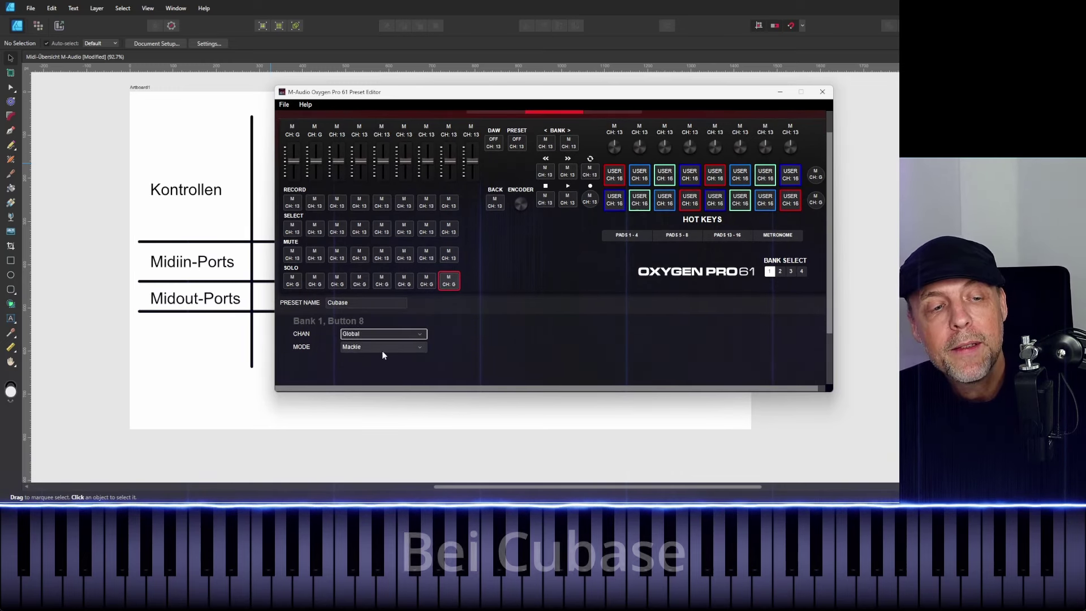
pyautogui.click(420, 347)
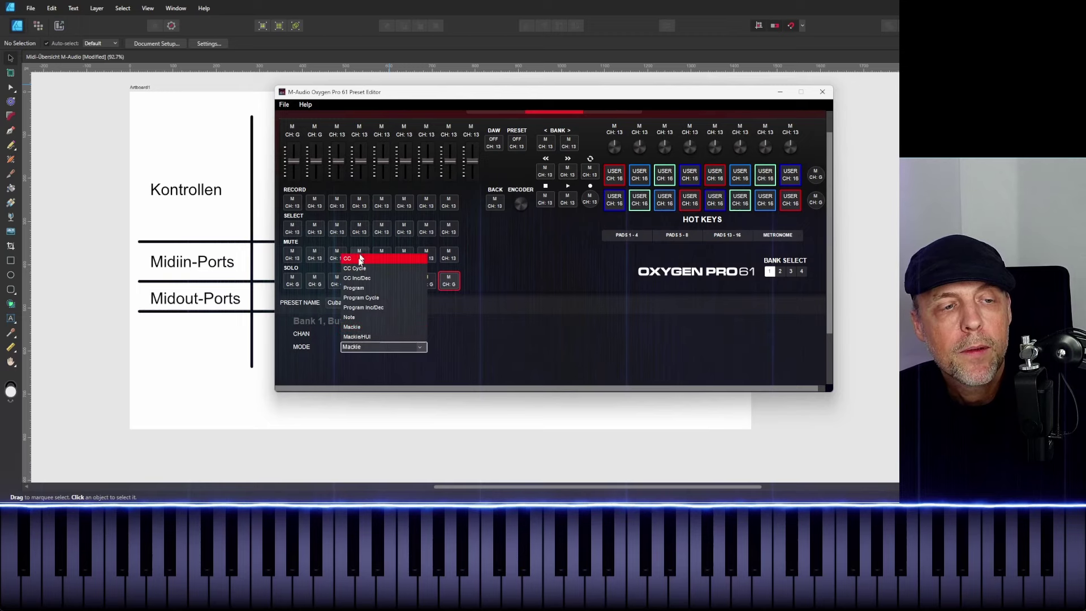
pyautogui.click(532, 273)
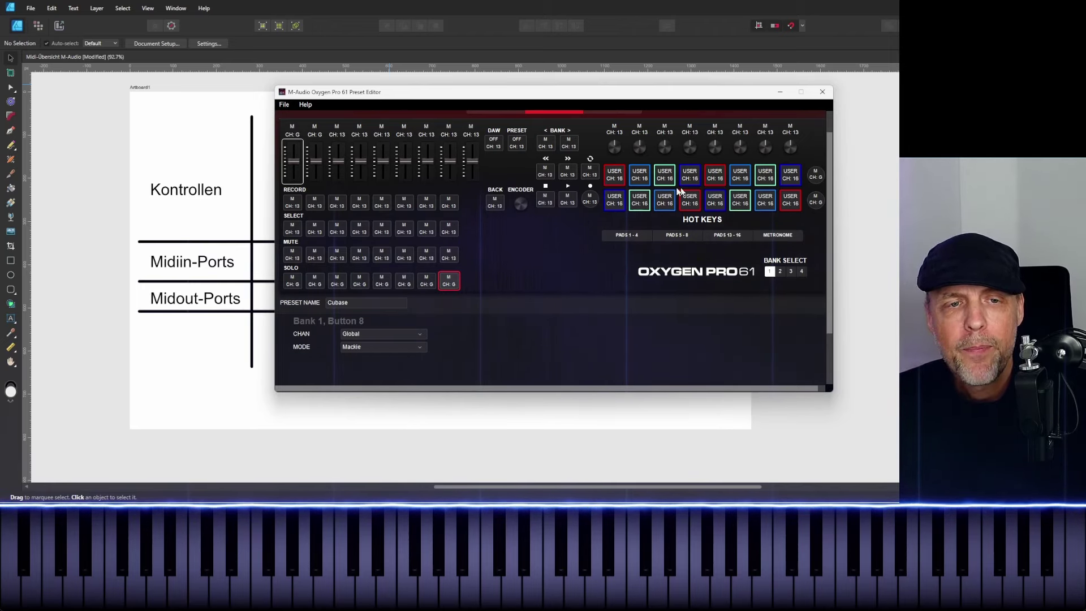
# Compare the first pad's settings and the control assignments between the DAW and Preset views
pyautogui.click(615, 177)
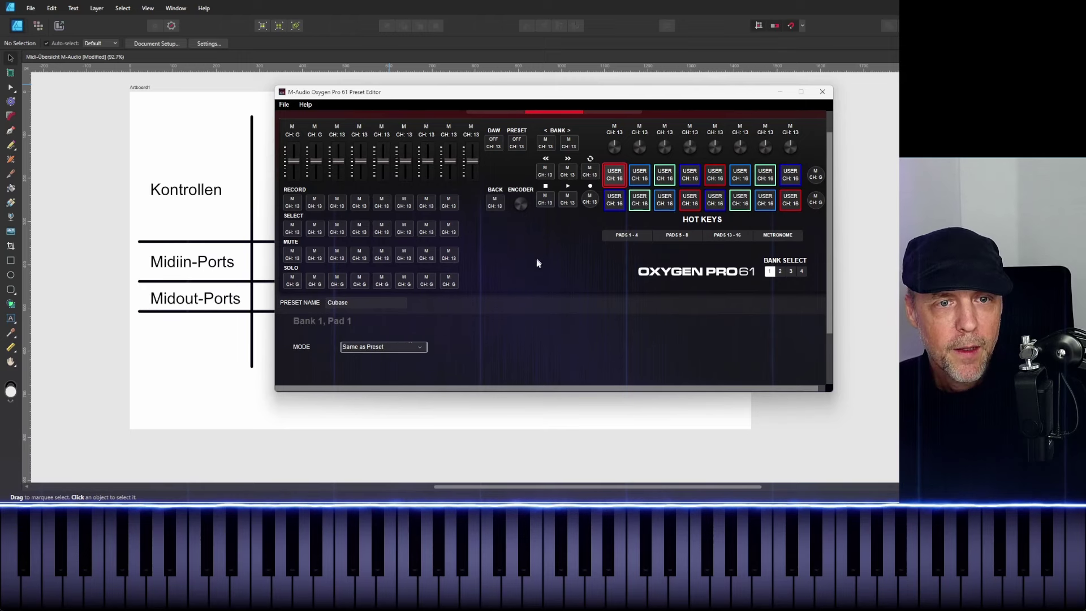
pyautogui.scroll(1, 536, 259)
pyautogui.click(505, 125)
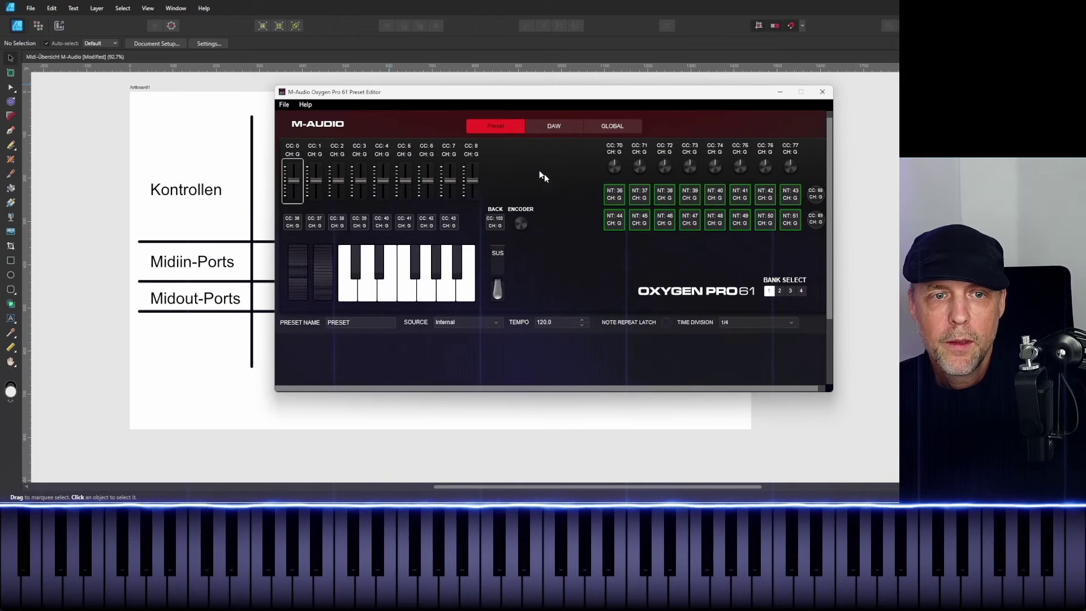
pyautogui.click(618, 198)
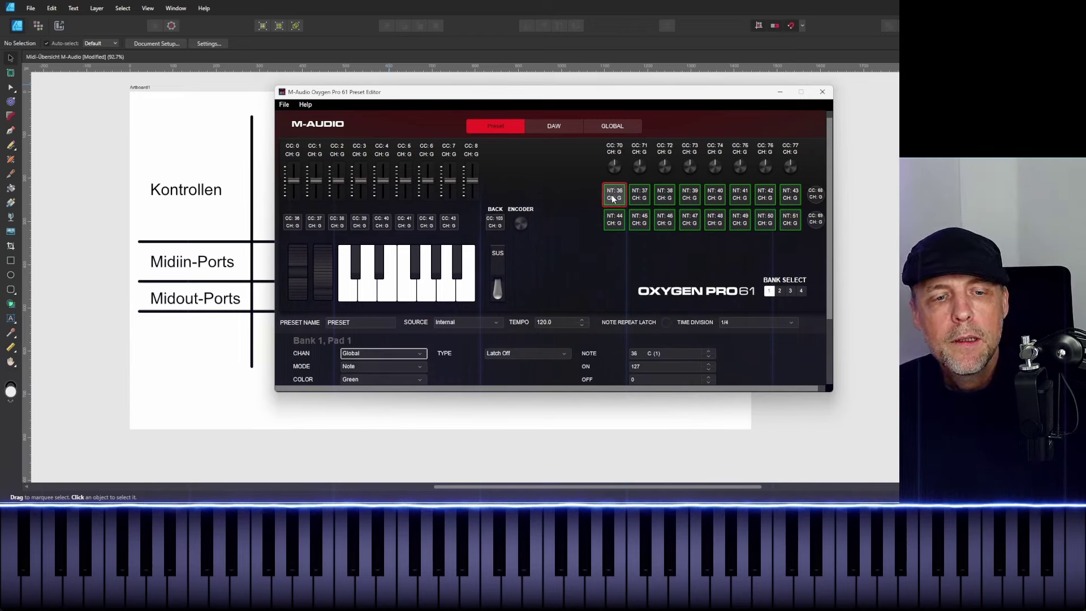
pyautogui.scroll(-1, 559, 223)
pyautogui.scroll(2, 558, 223)
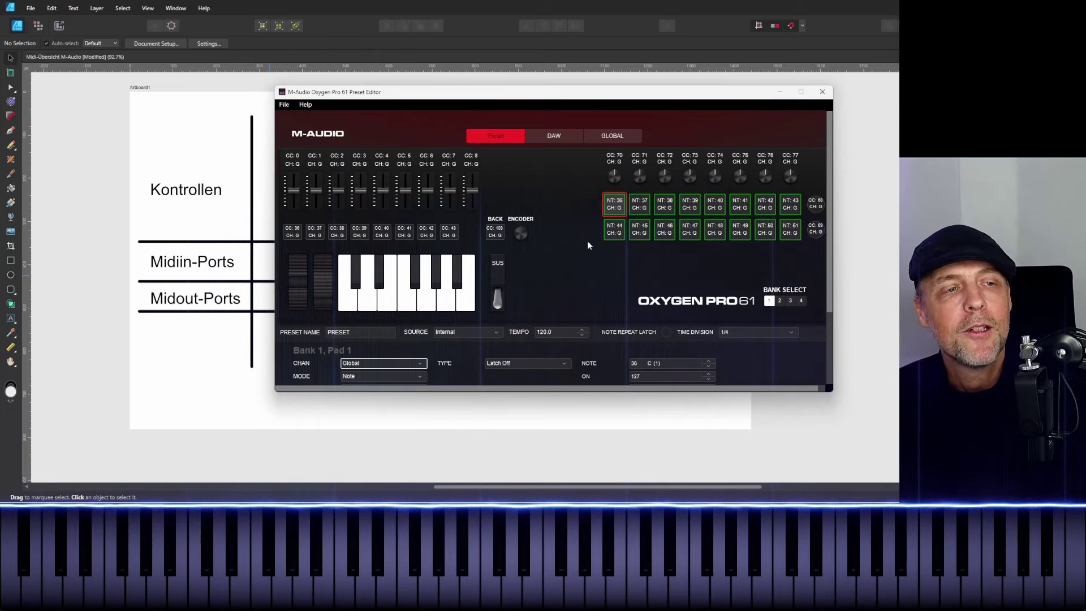
pyautogui.click(552, 135)
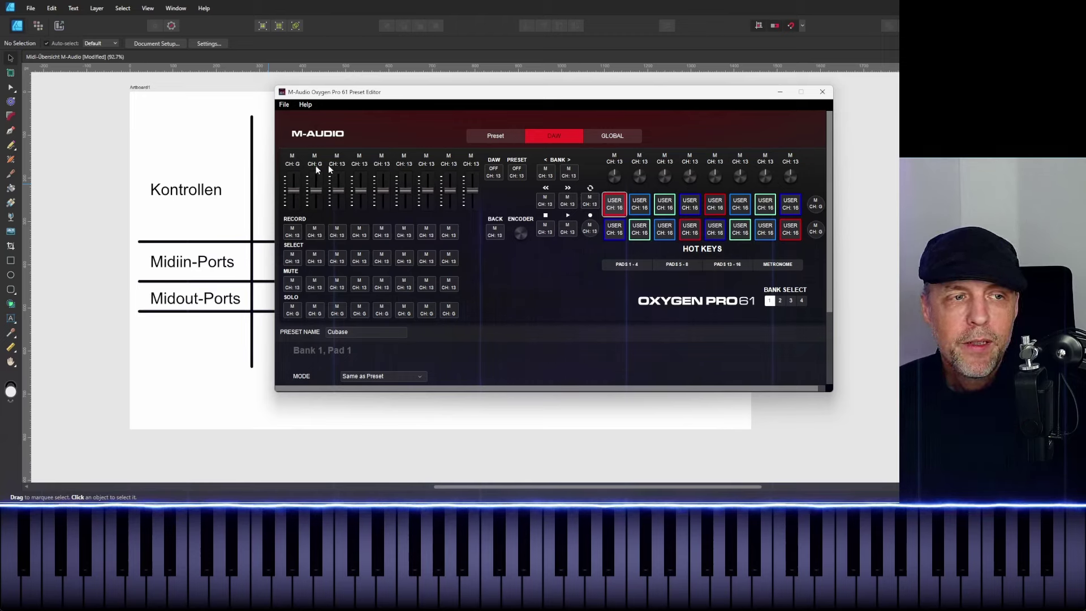
pyautogui.click(510, 137)
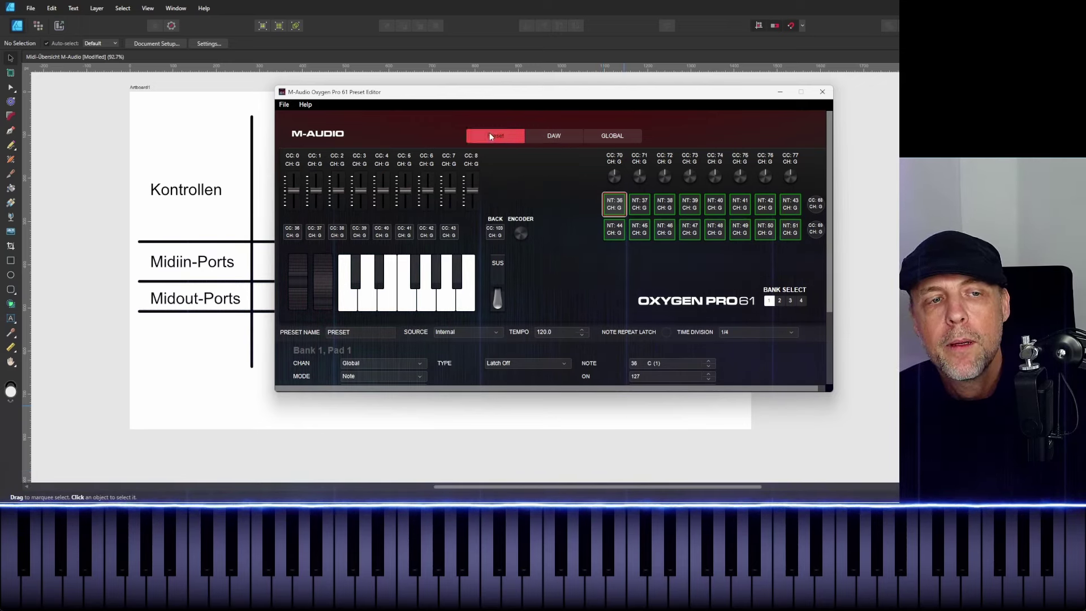
# Switch to the Oxygen Pro user guide PDF in Edge and read the Preset List and DAW List
pyautogui.moveTo(668, 501)
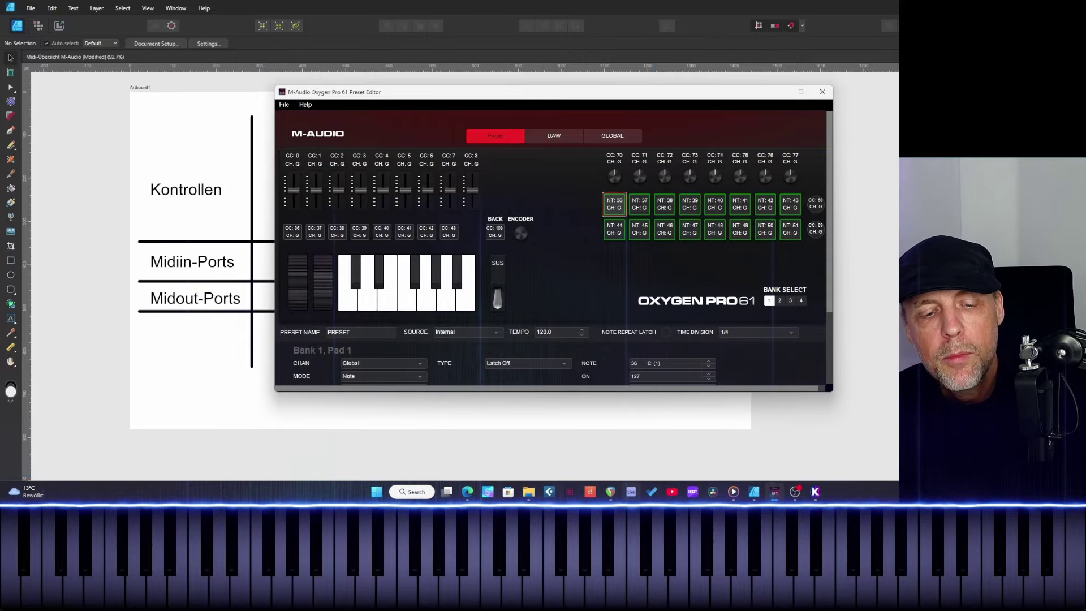
pyautogui.moveTo(470, 492)
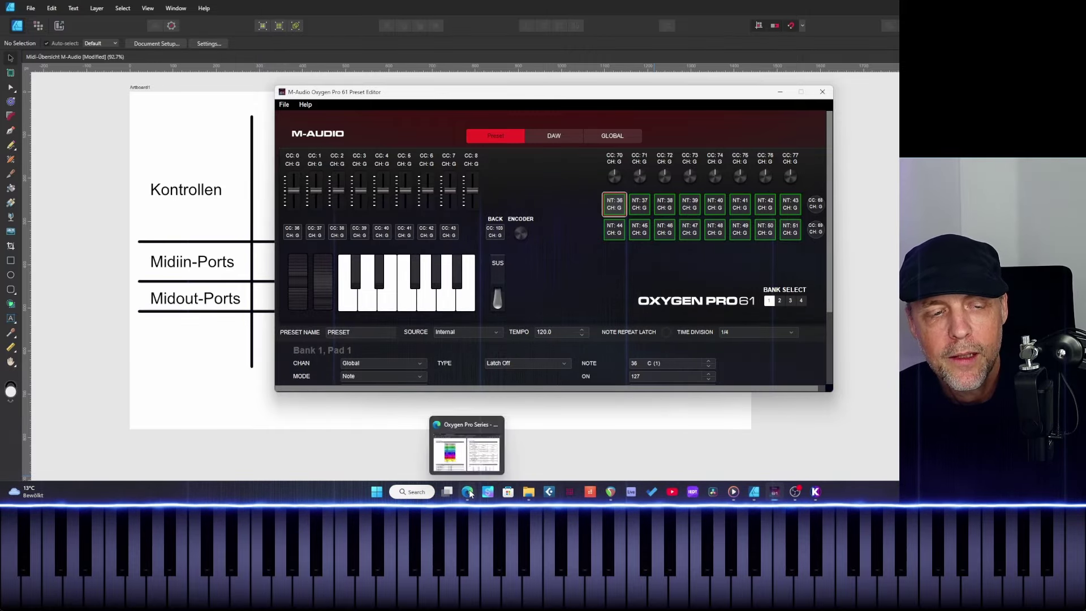
pyautogui.click(453, 447)
pyautogui.scroll(-4, 323, 293)
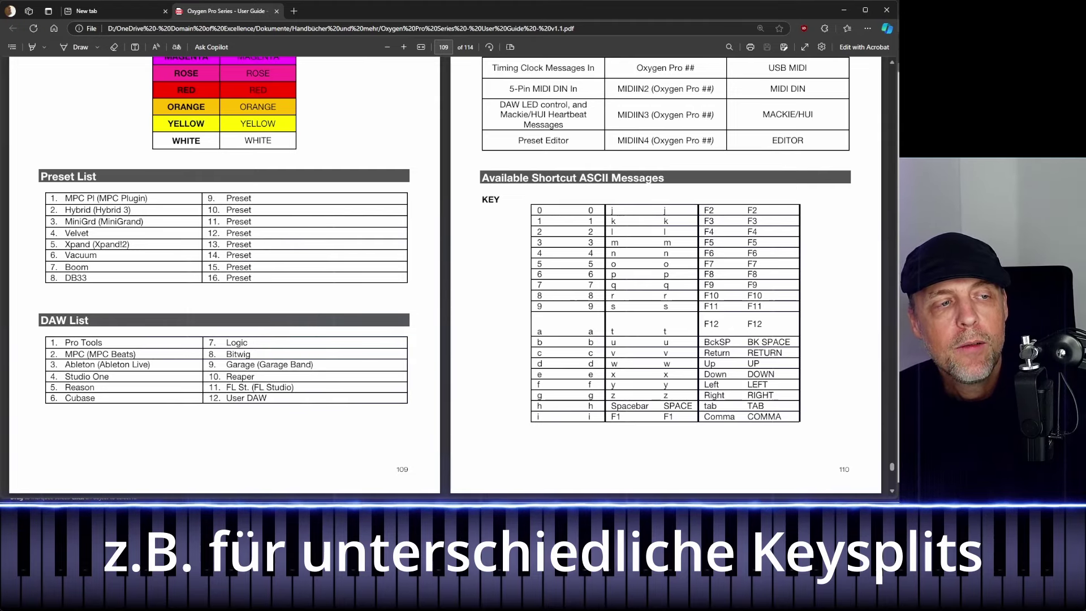
pyautogui.scroll(-2, 170, 235)
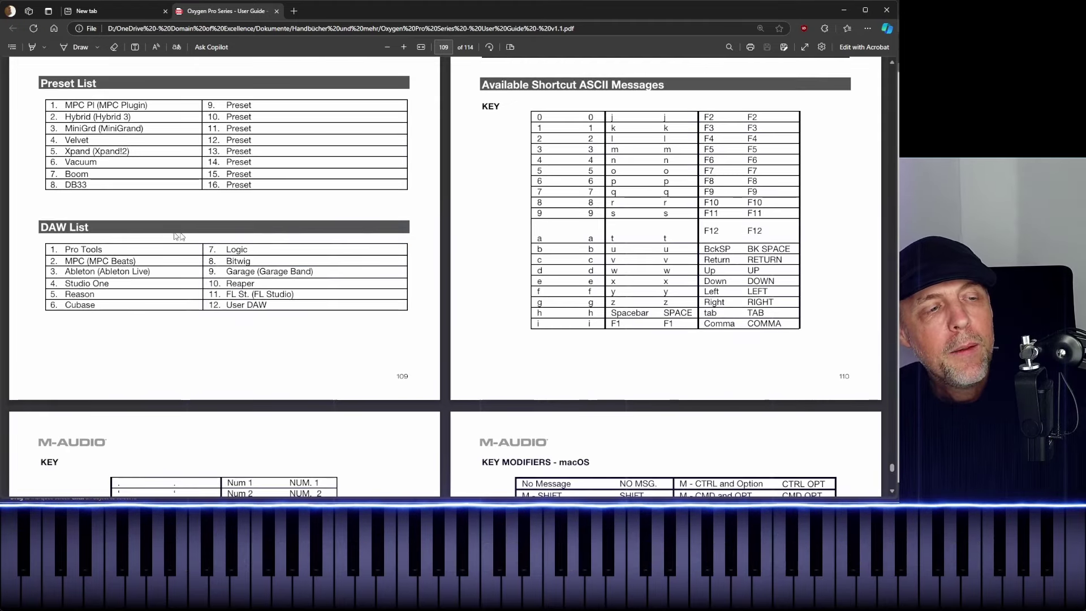
pyautogui.scroll(1, 180, 214)
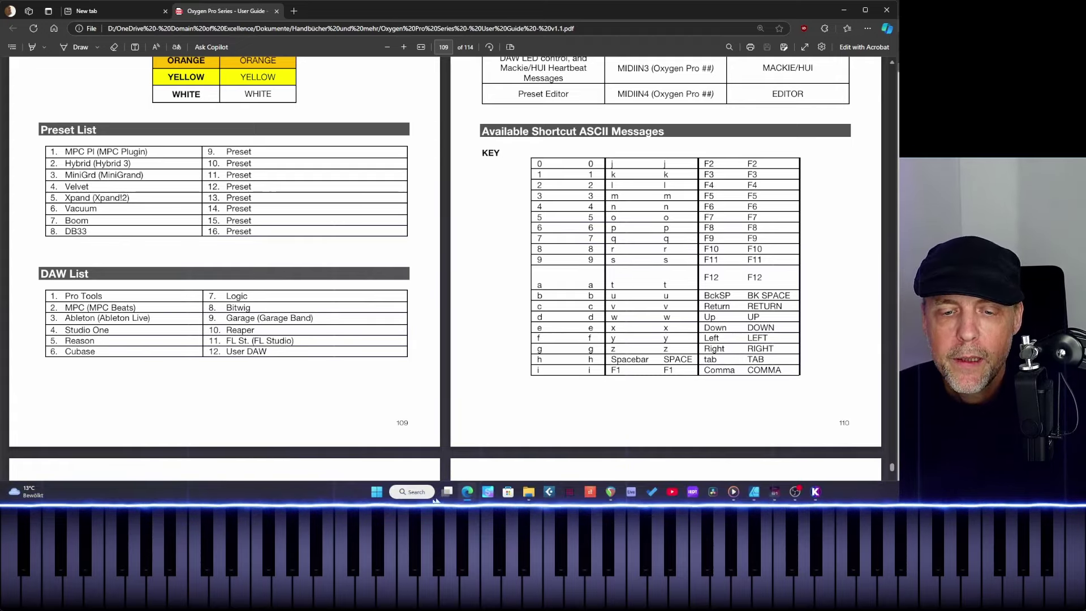
# Switch back to the M-Audio Preset Editor and check where a preset can be saved, without saving it
pyautogui.click(498, 553)
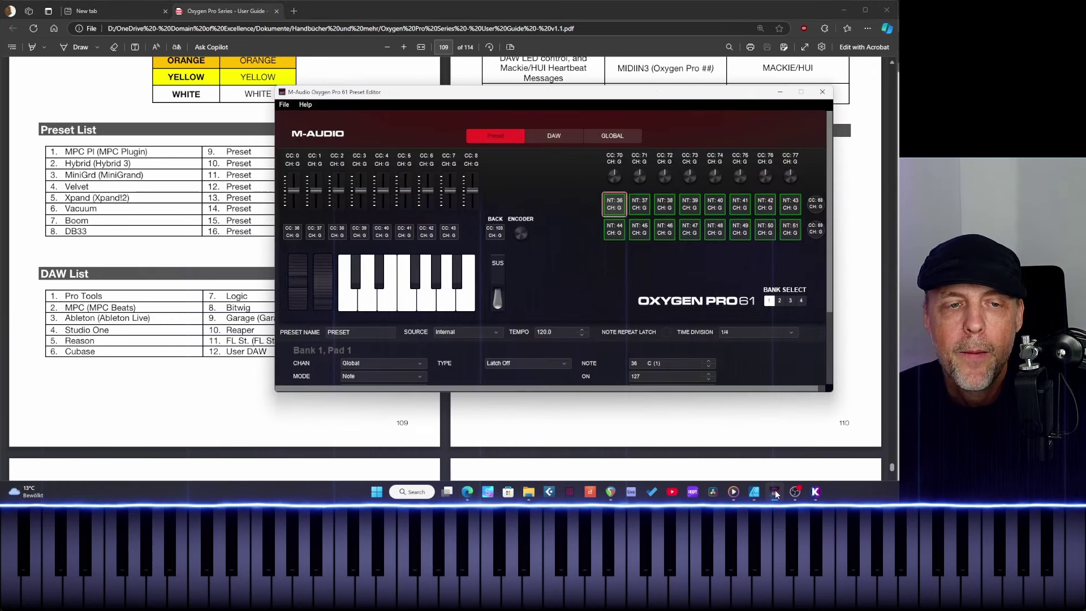
pyautogui.click(284, 104)
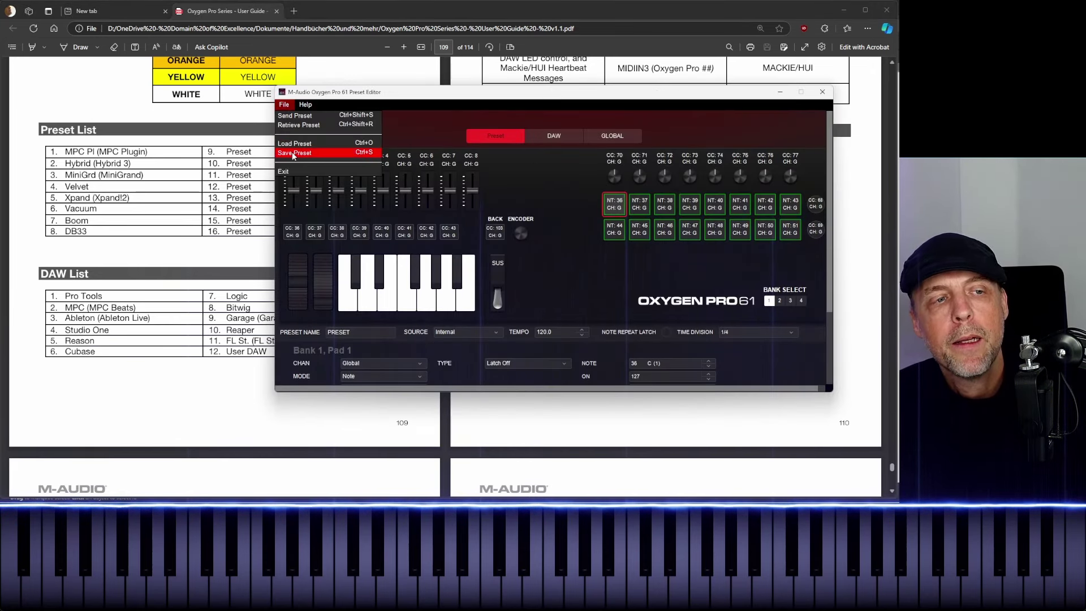
pyautogui.click(315, 153)
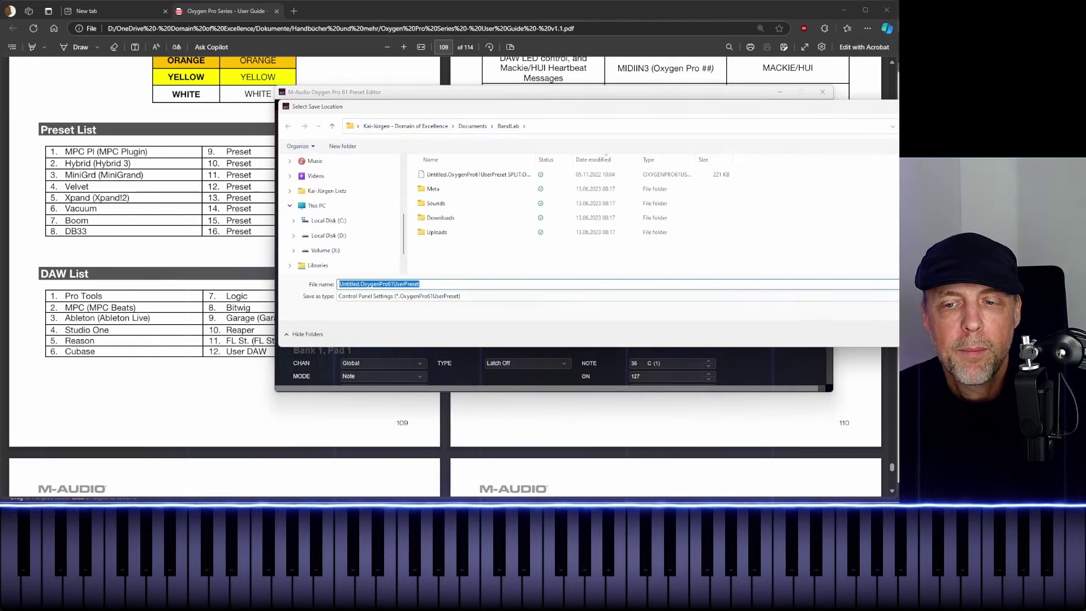
pyautogui.press('Escape')
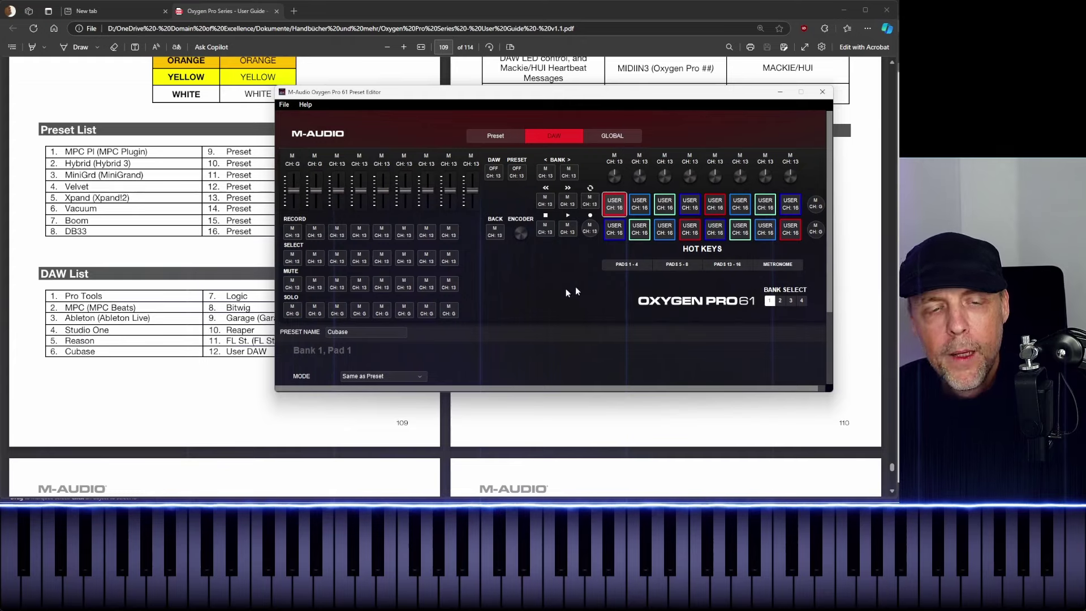
# Review the DAW hot key assignments for pads 1-4, 5-8 and 13-16
pyautogui.click(618, 265)
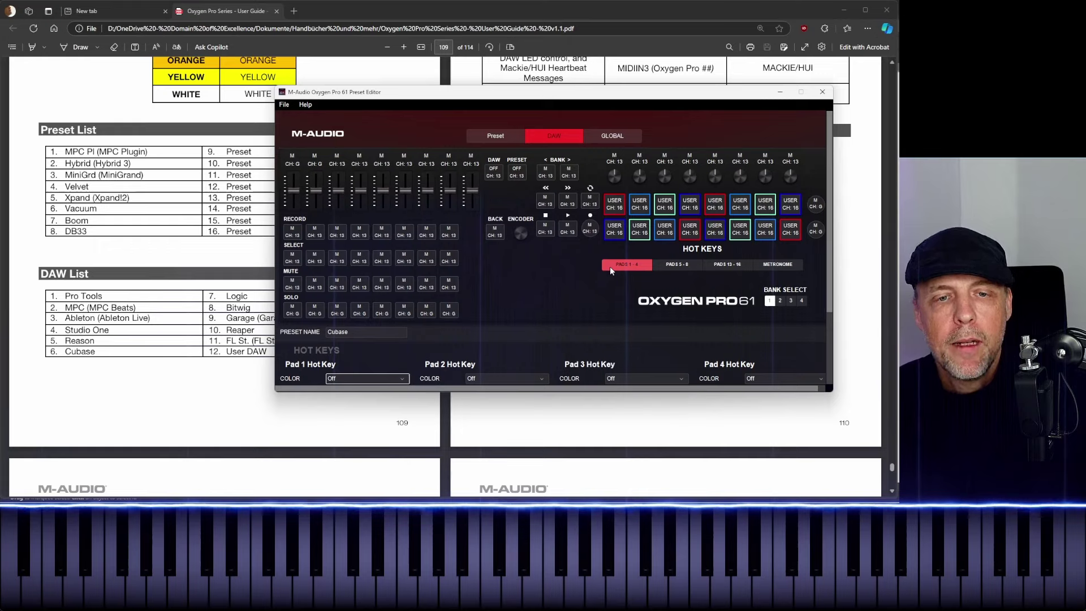
pyautogui.click(685, 266)
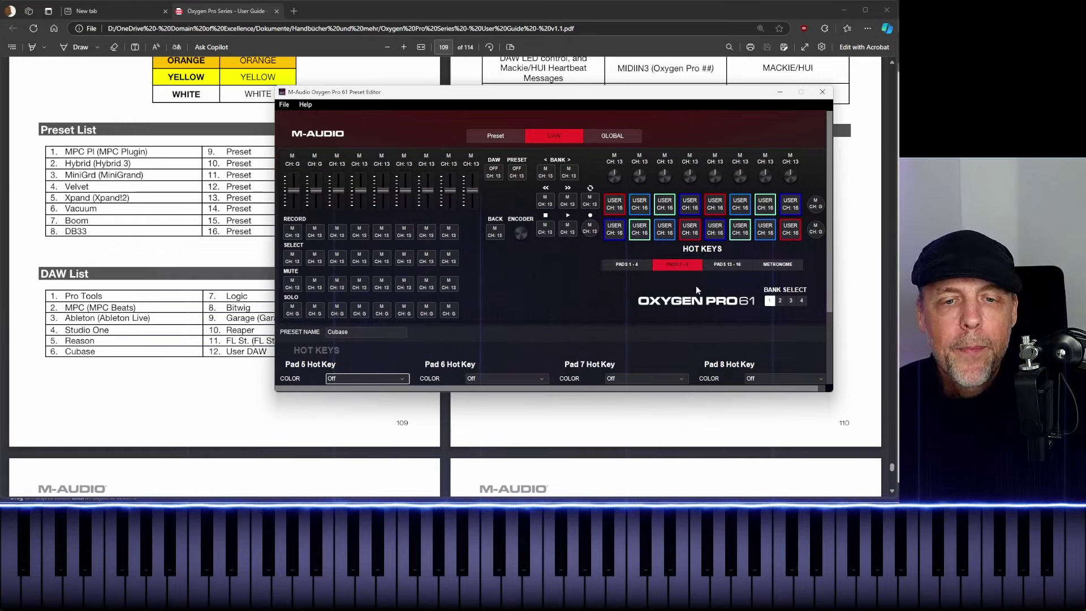
pyautogui.click(725, 263)
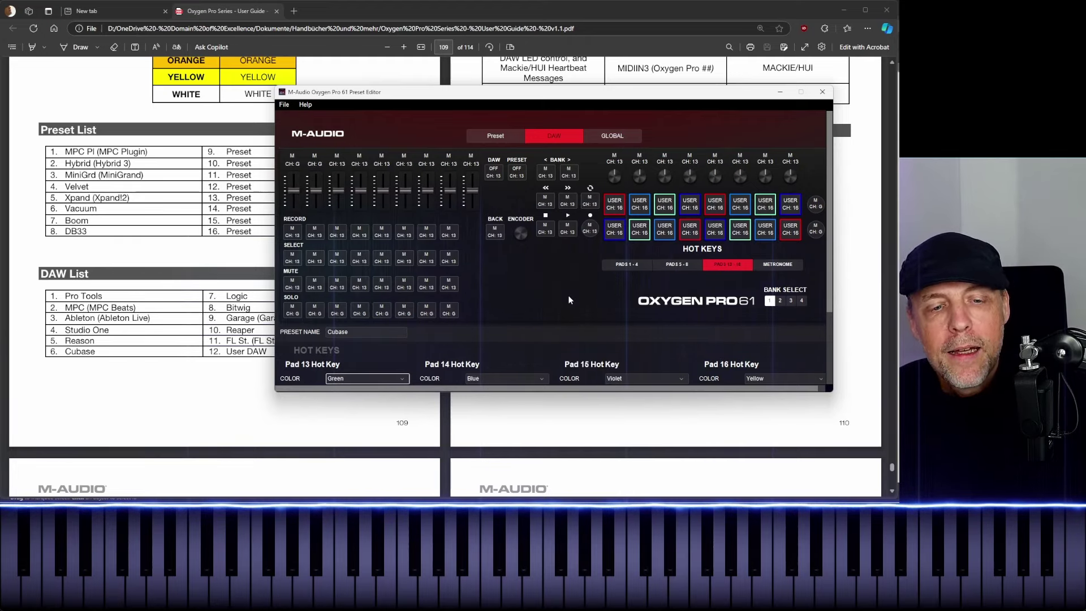
pyautogui.scroll(-3, 568, 294)
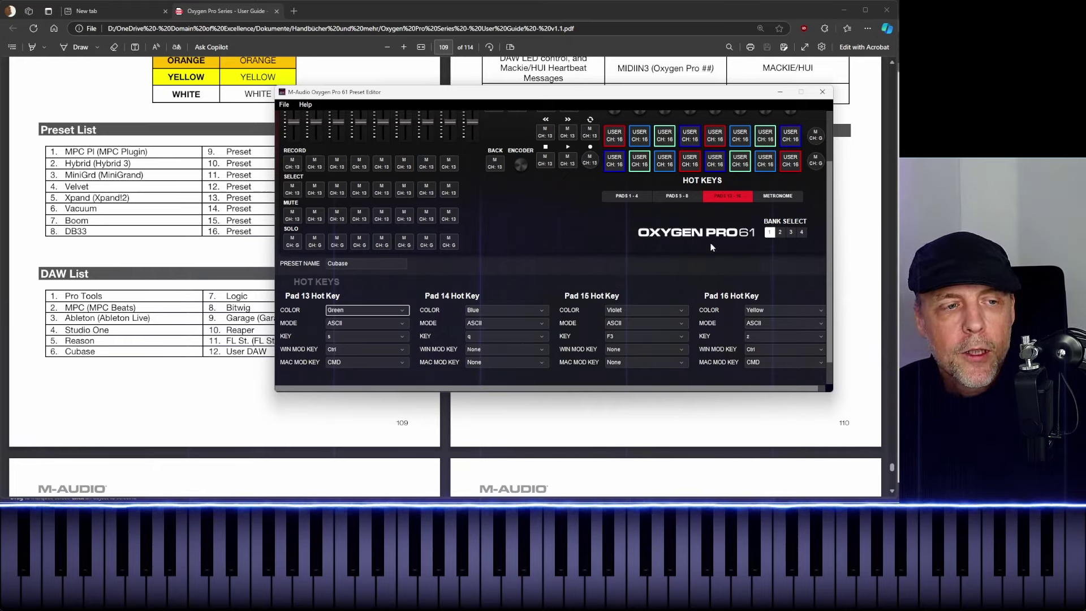
# Compare the hot keys of pads 5-8 and 13-16, trying ASCII mode for Pad 6 and returning it to CC
pyautogui.click(681, 198)
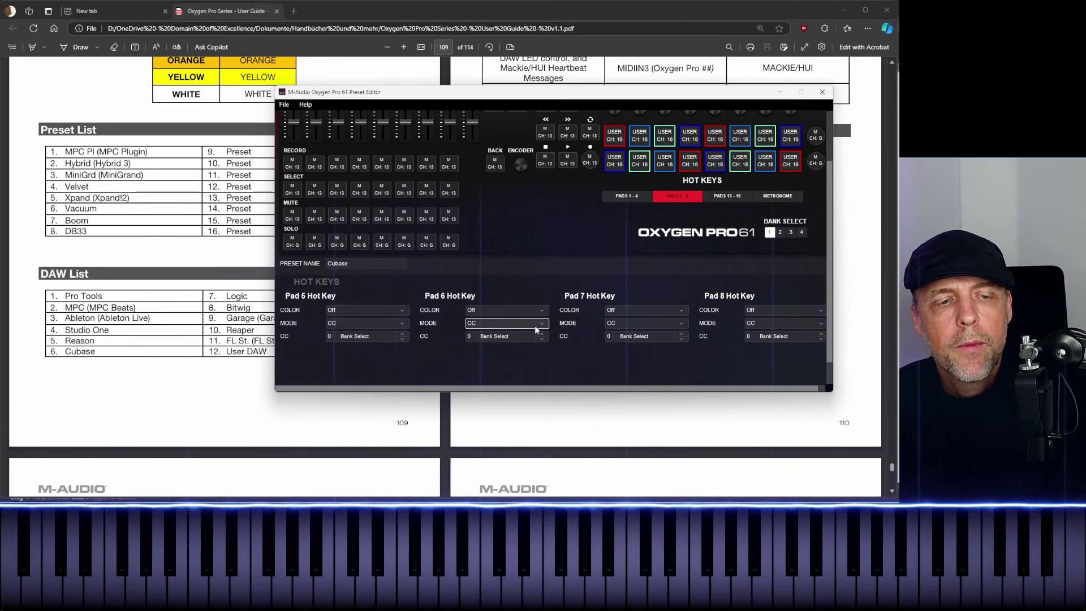
pyautogui.click(726, 198)
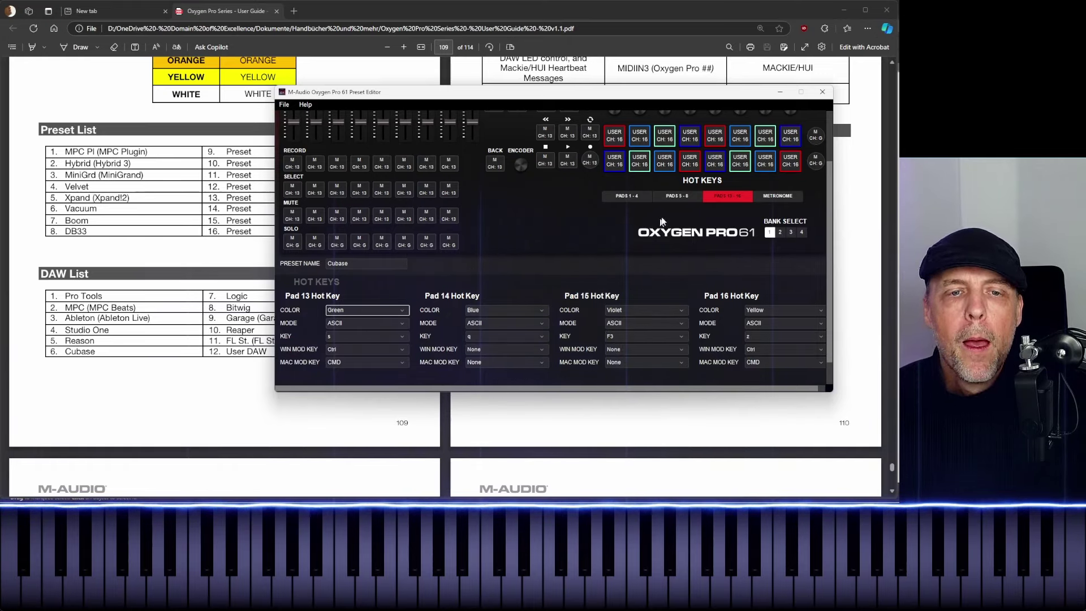
pyautogui.click(676, 195)
pyautogui.click(541, 323)
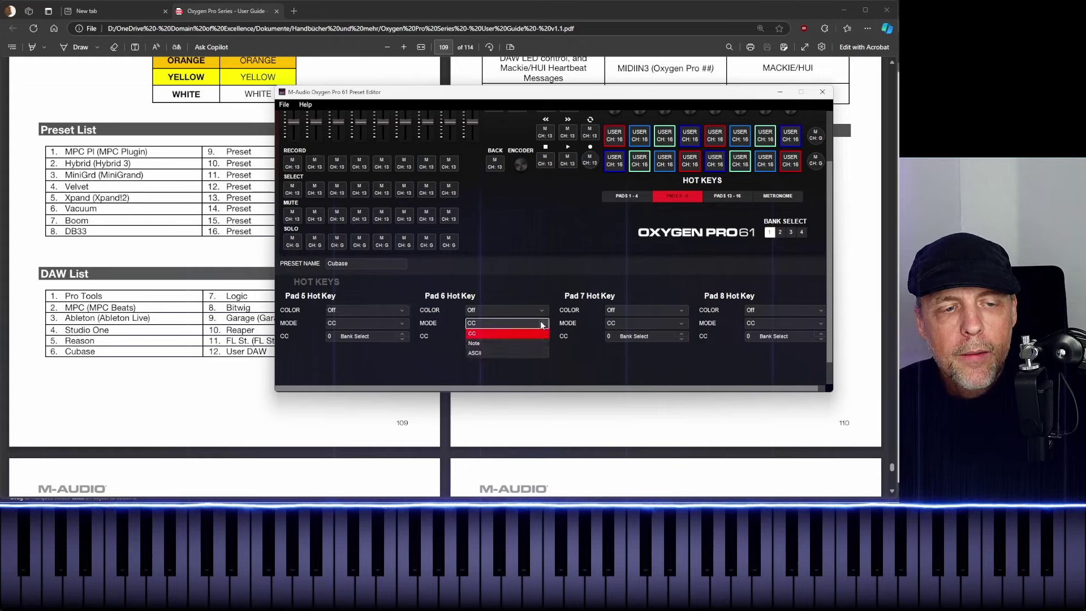
pyautogui.click(518, 351)
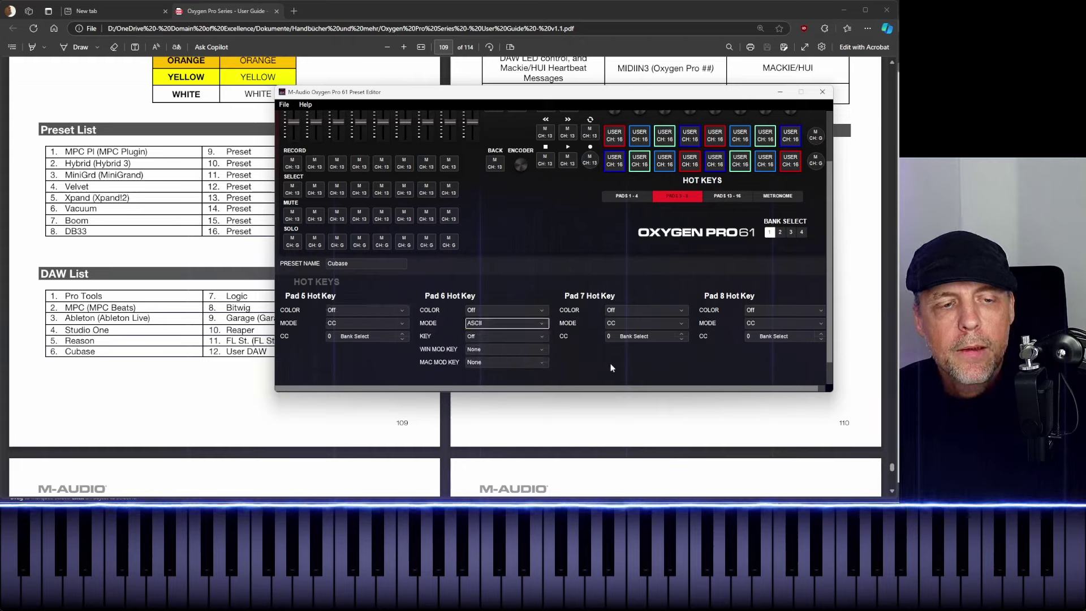
pyautogui.click(509, 324)
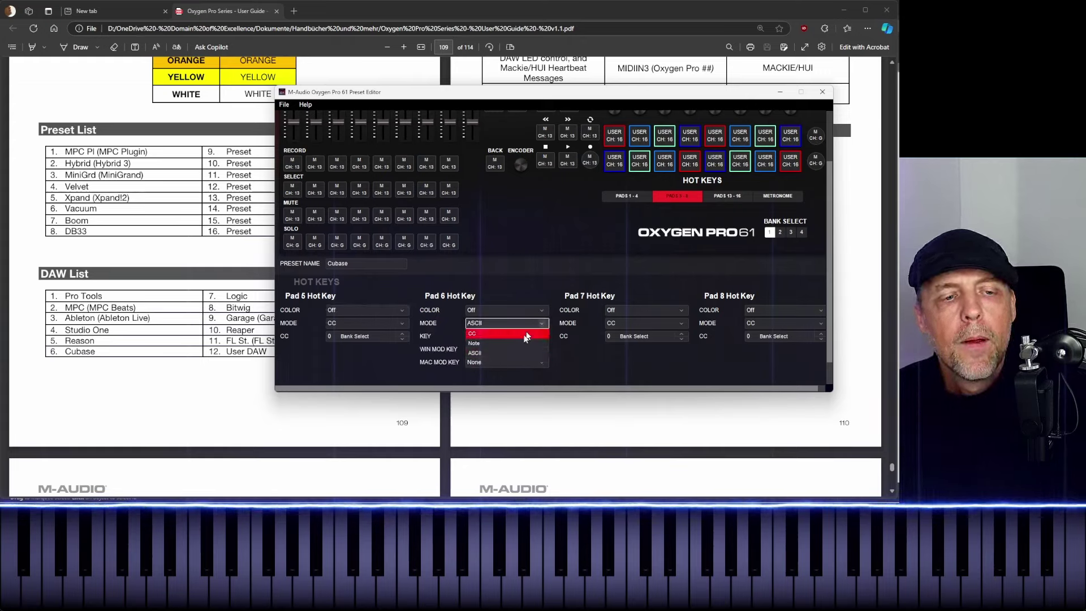
pyautogui.click(523, 335)
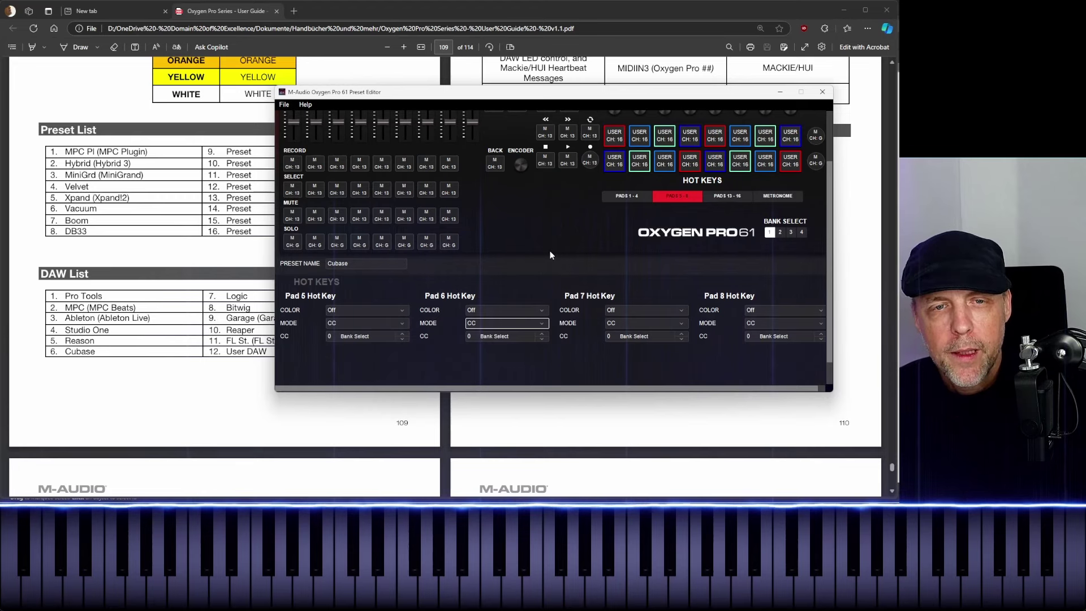
# Compare the settings of Bank 1, Pad 1 between the DAW and Preset views, ending in the DAW view
pyautogui.scroll(2, 503, 248)
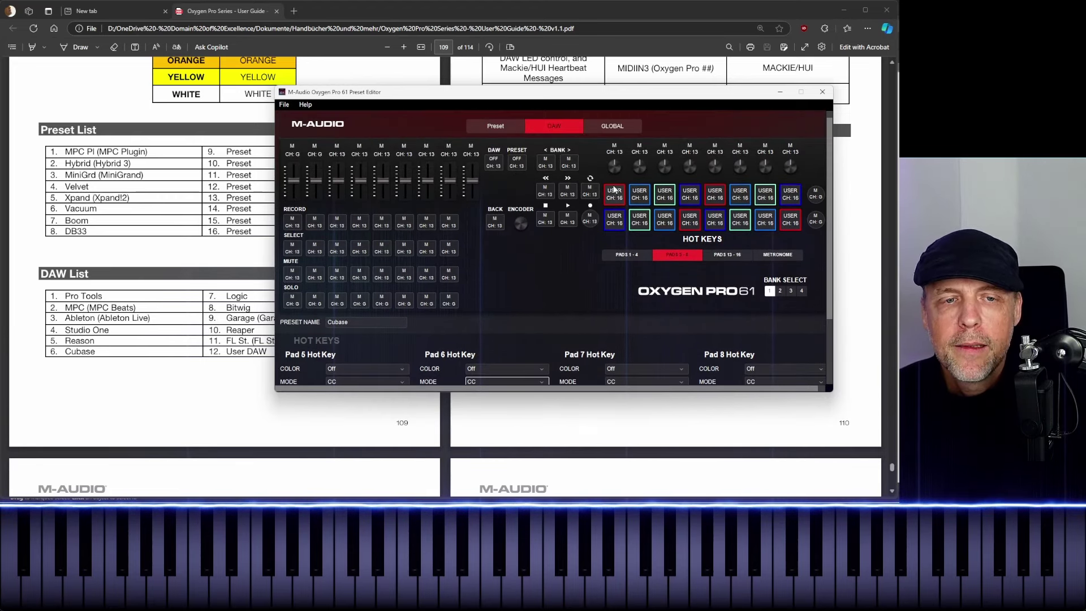
pyautogui.click(616, 198)
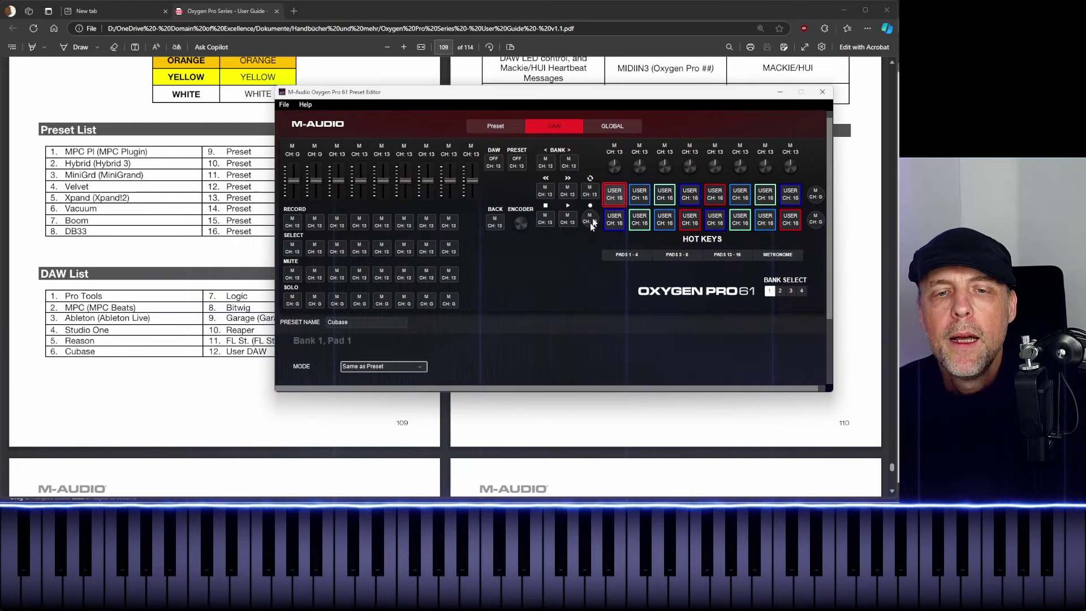
pyautogui.click(492, 128)
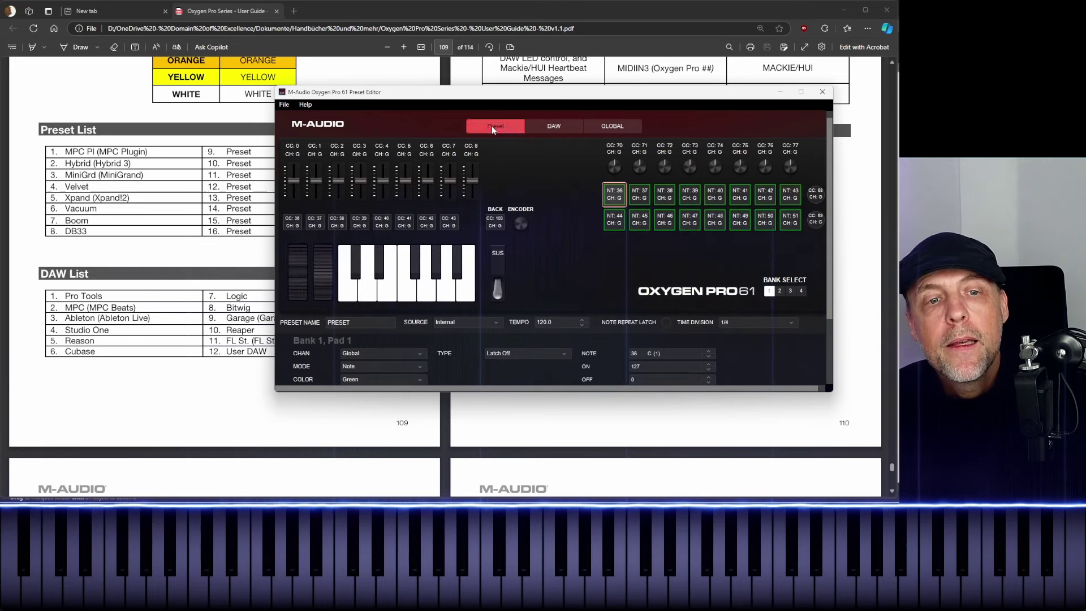
pyautogui.click(555, 130)
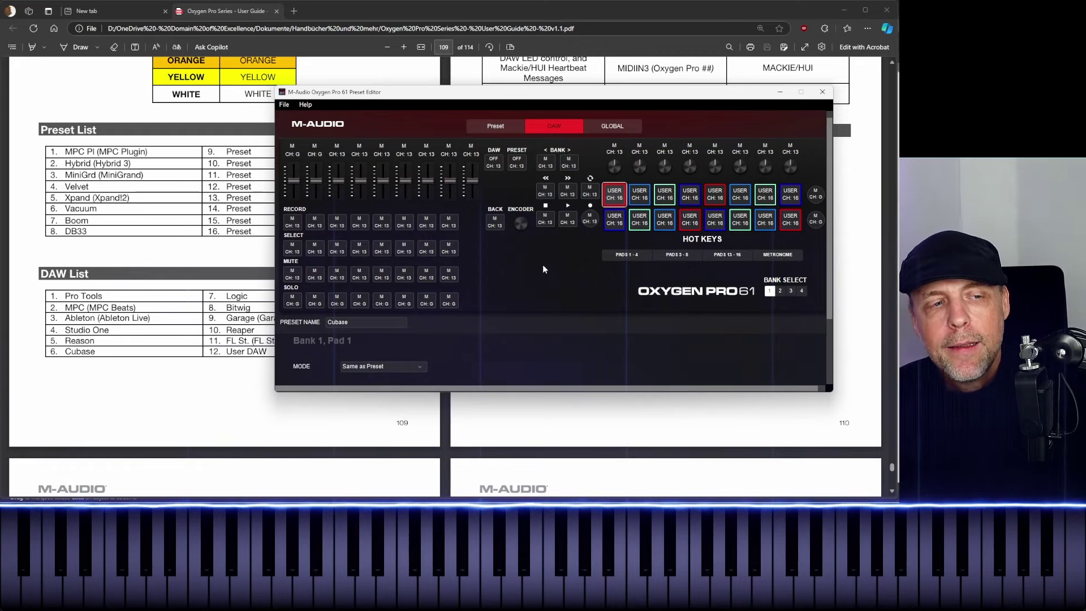
pyautogui.scroll(1, 522, 293)
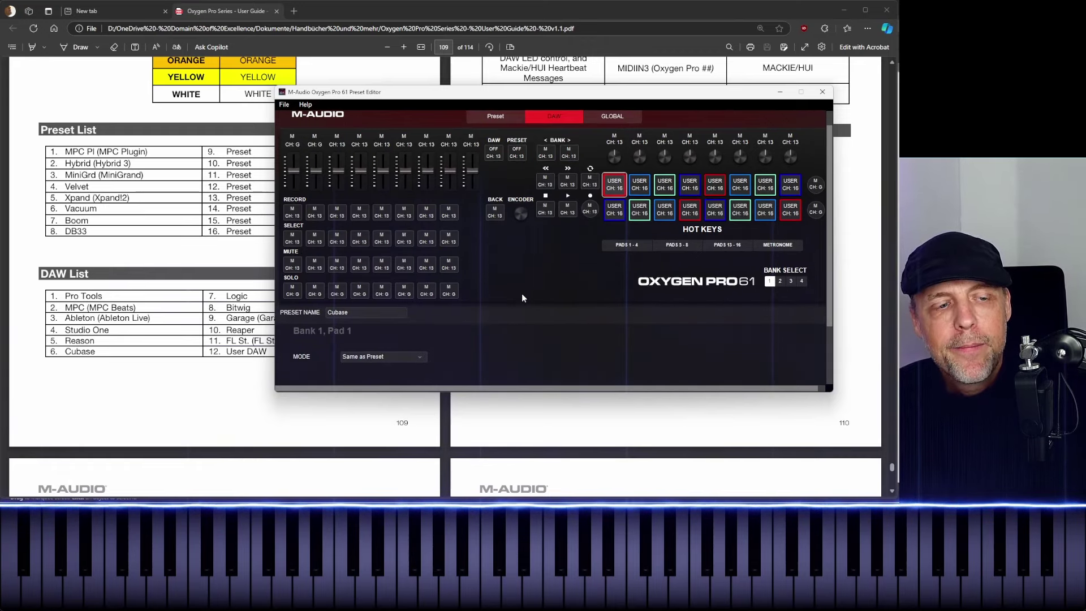
pyautogui.scroll(1, 522, 293)
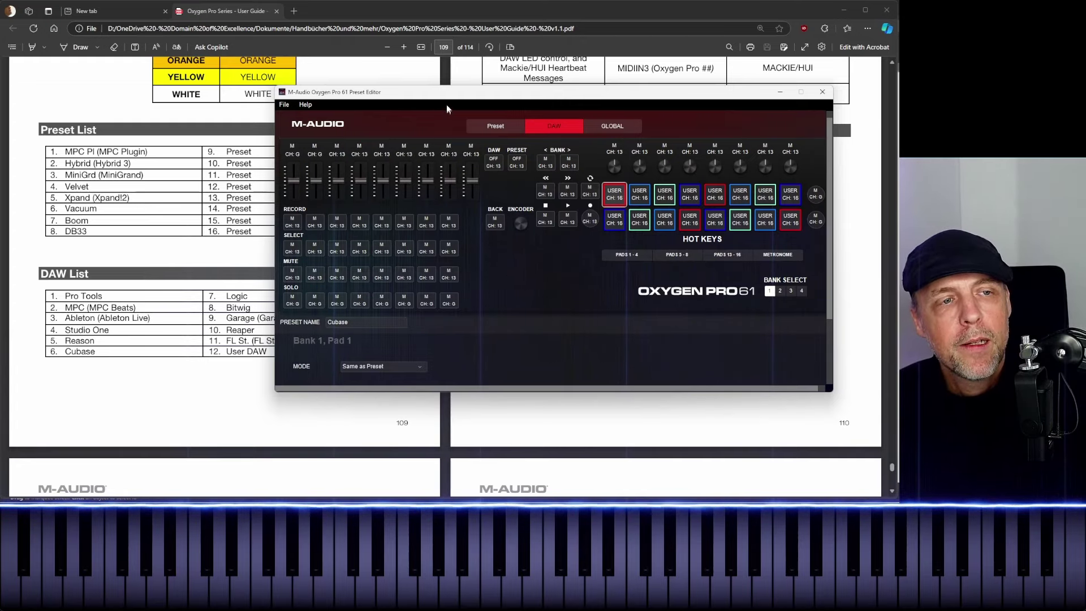
# Look over the available commands for sending, retrieving, loading and saving presets without running any of them
pyautogui.click(285, 104)
pyautogui.moveTo(306, 105)
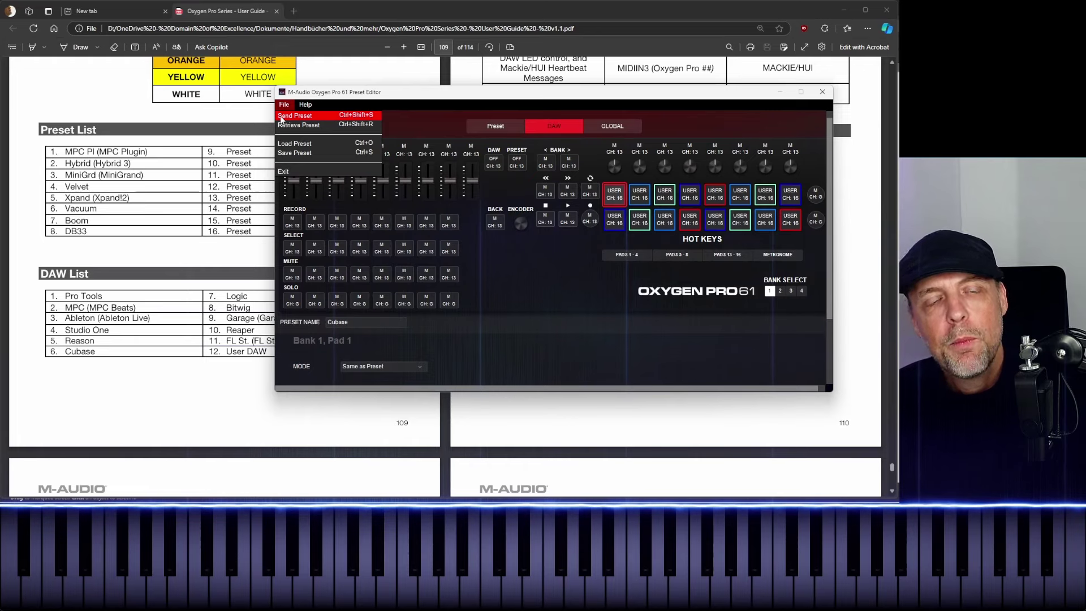
pyautogui.click(477, 104)
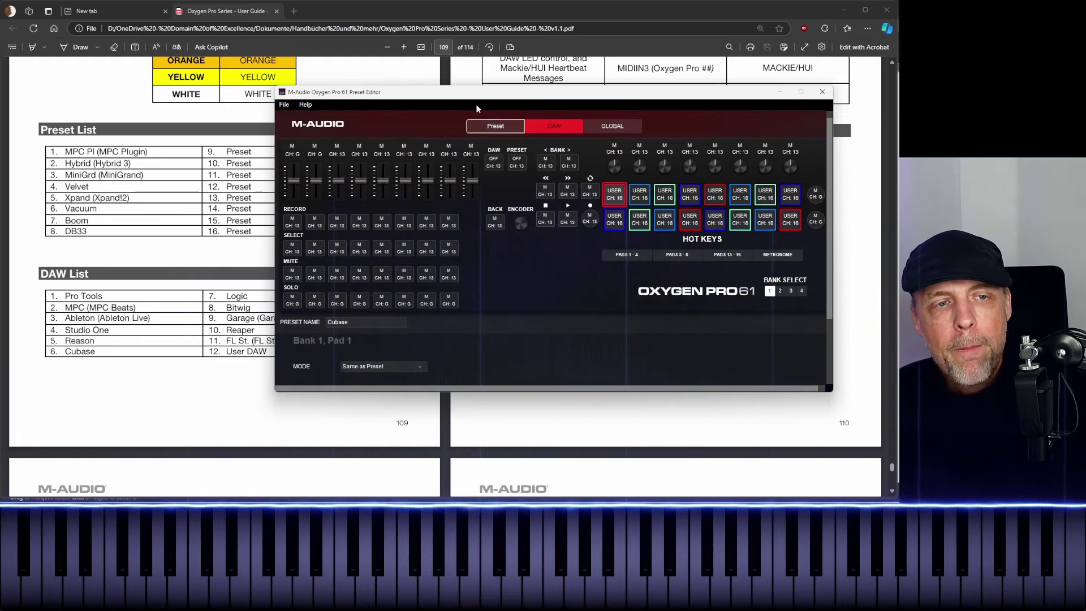
# From the Preset view, check the destination slots offered for sending the preset to the device, and close the dialog without sending
pyautogui.click(494, 124)
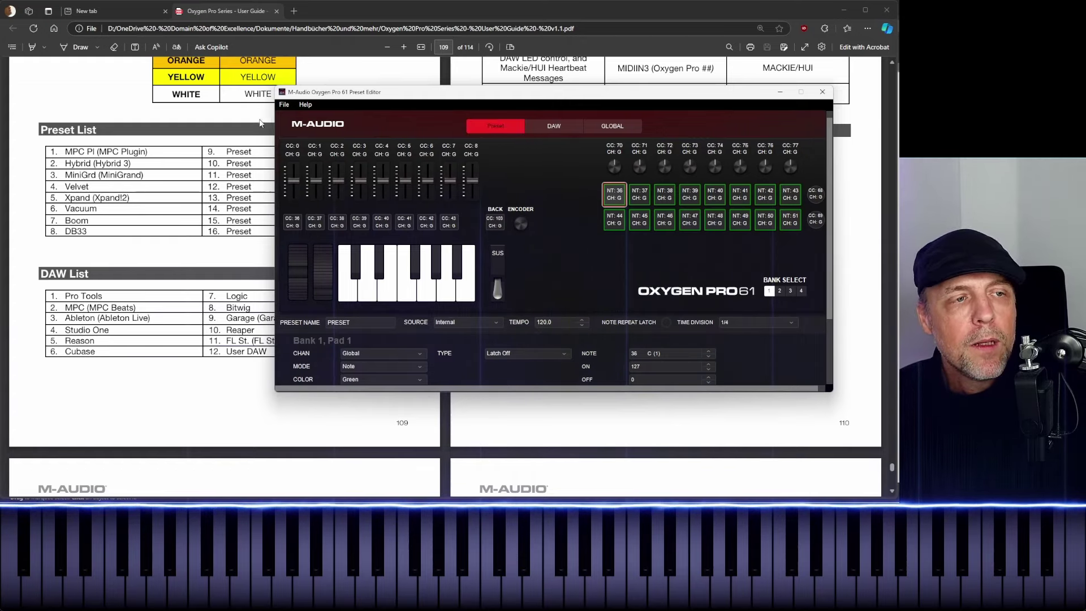
pyautogui.click(283, 104)
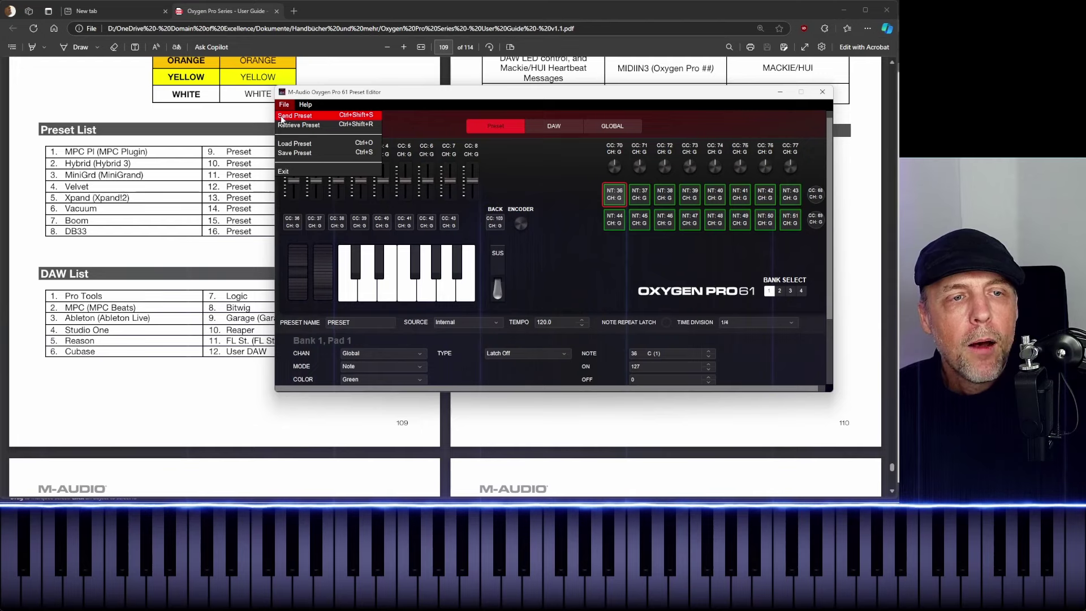
pyautogui.click(283, 116)
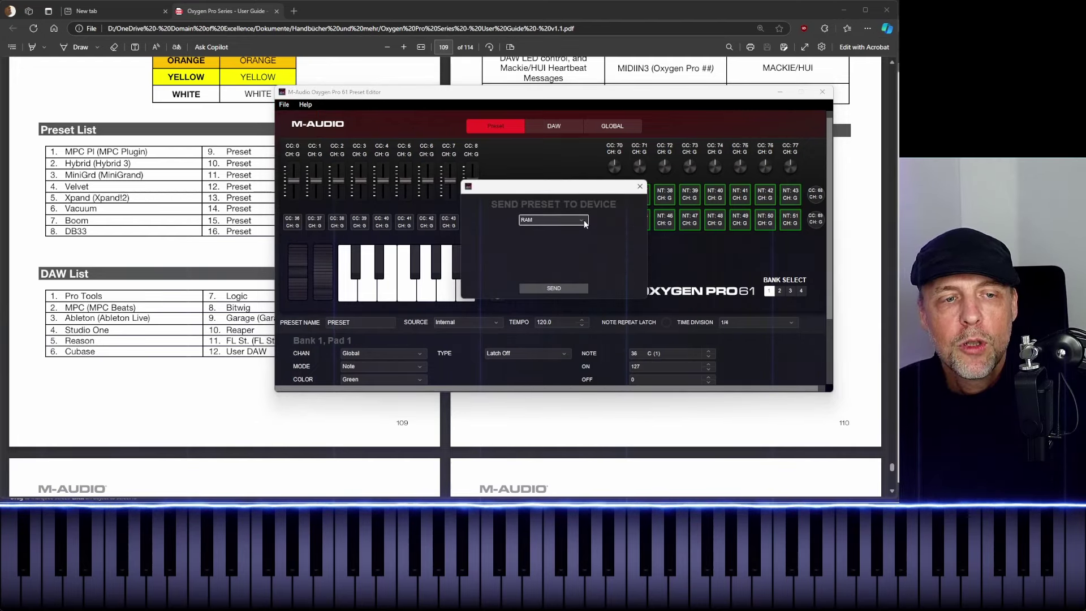
pyautogui.click(584, 222)
pyautogui.moveTo(586, 233); pyautogui.dragTo(585, 265)
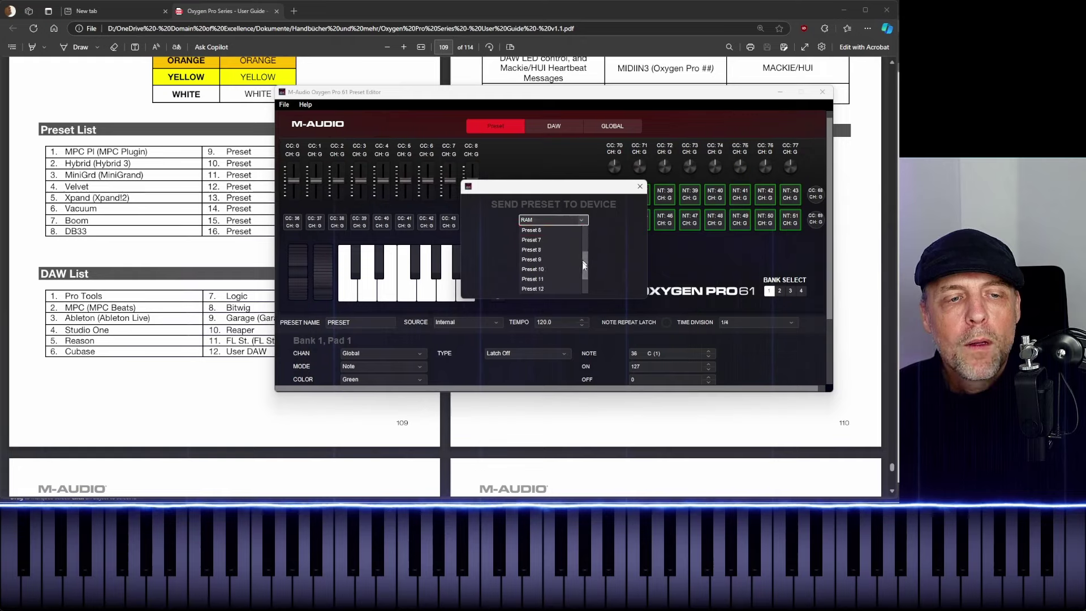
pyautogui.scroll(-2, 578, 286)
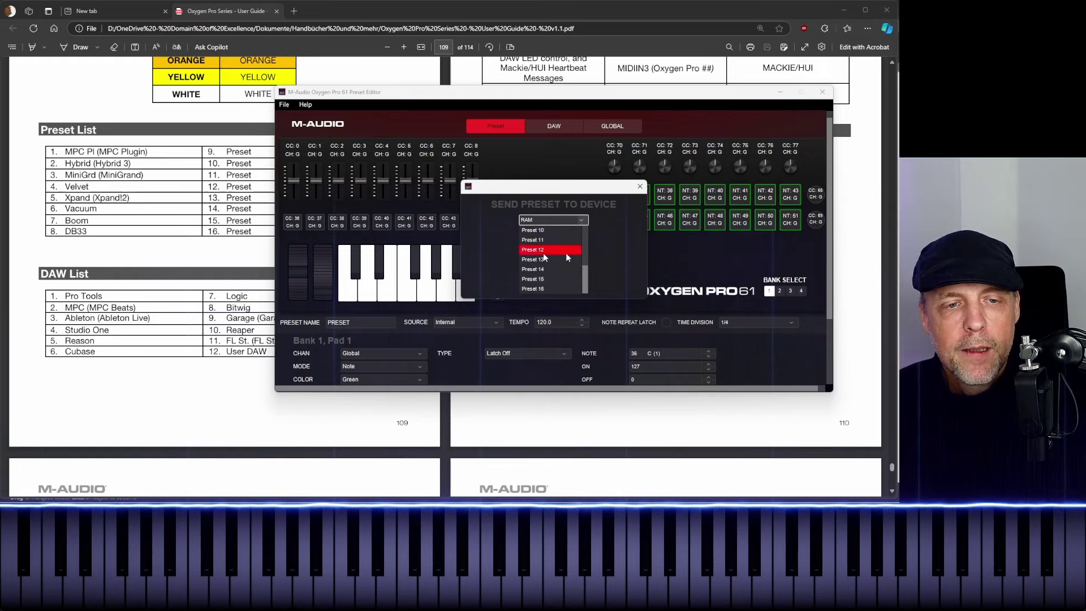
pyautogui.click(622, 246)
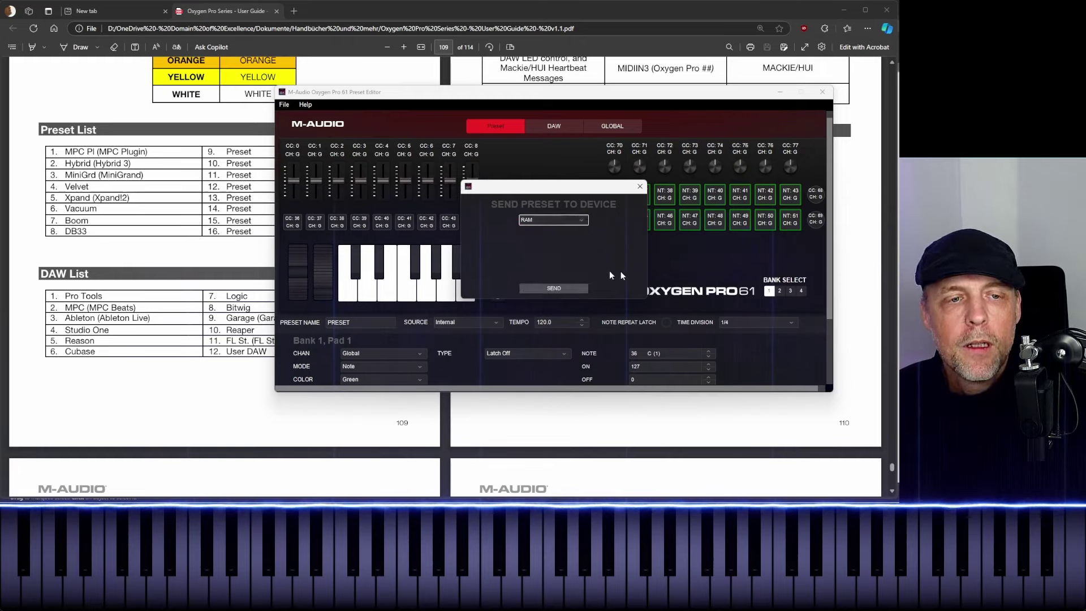
pyautogui.click(640, 187)
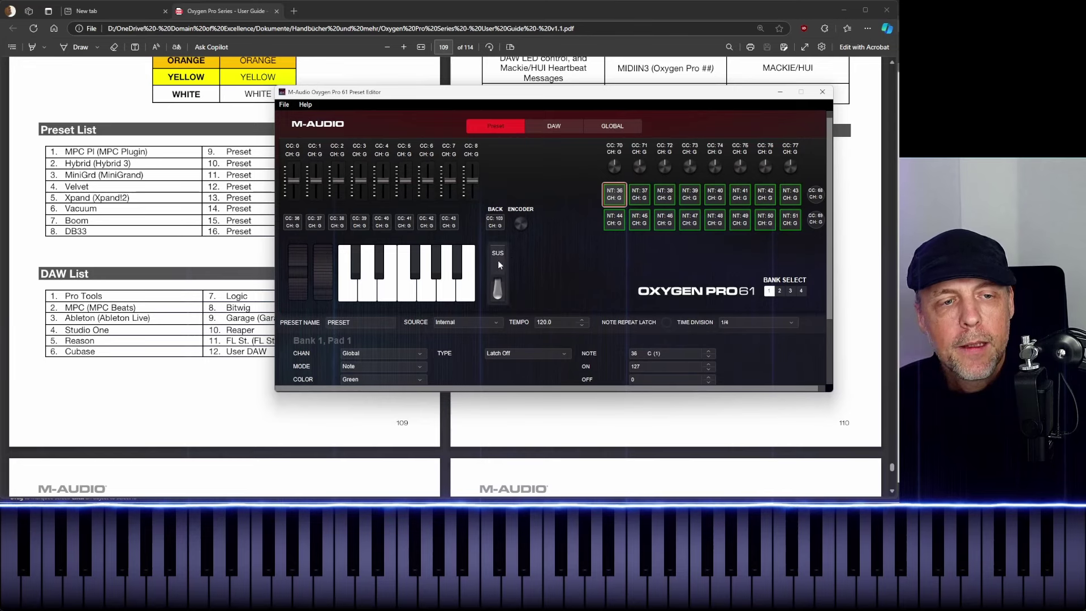
# Examine the sustain pedal's latch, channel, CC, press and release settings in the Preset view
pyautogui.scroll(-1, 532, 249)
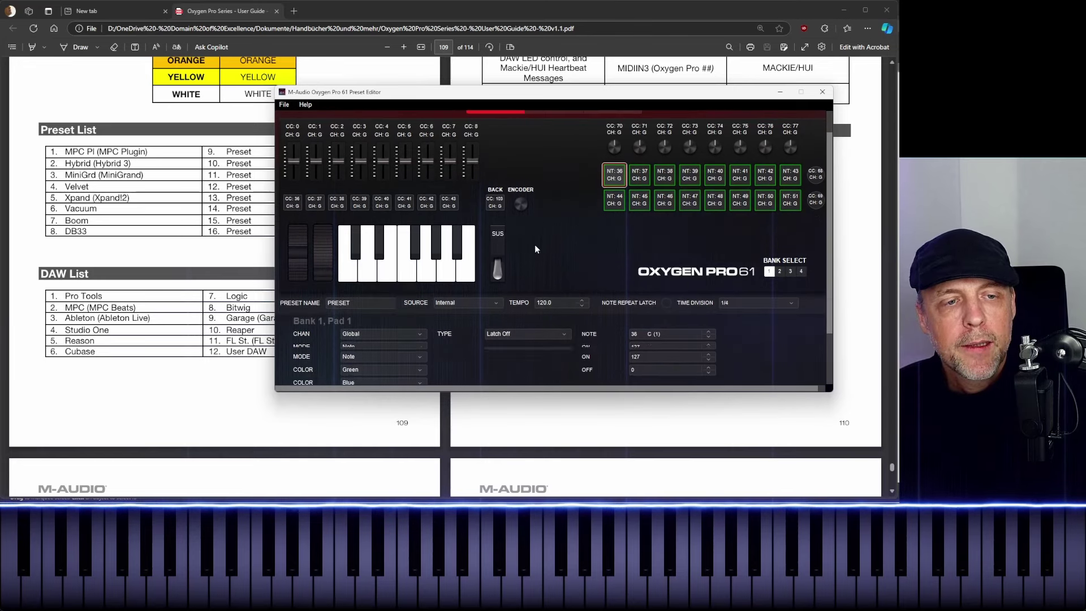
pyautogui.click(496, 247)
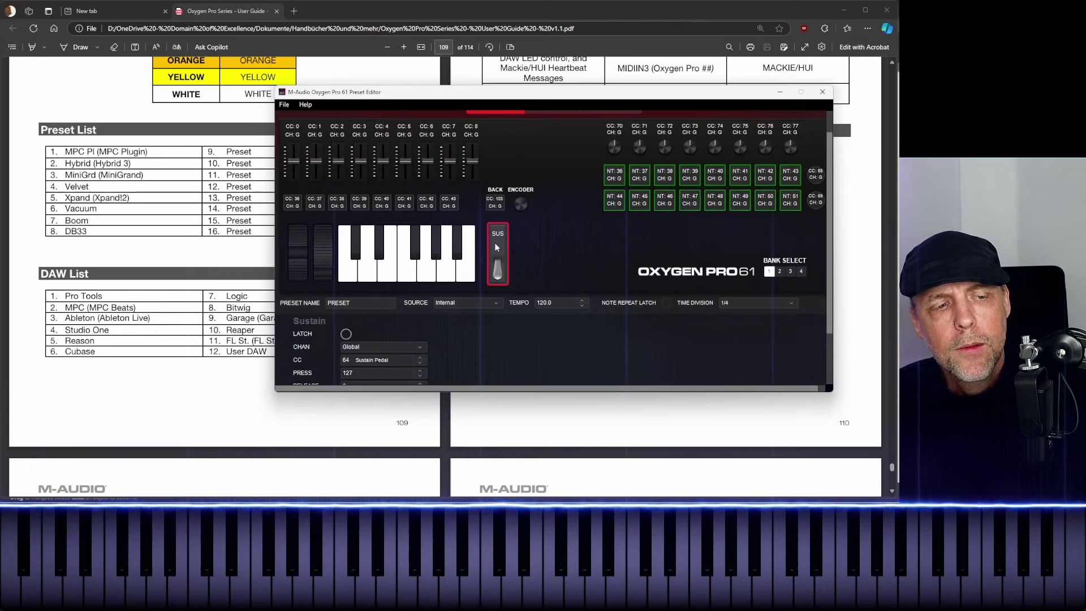
pyautogui.scroll(-2, 556, 232)
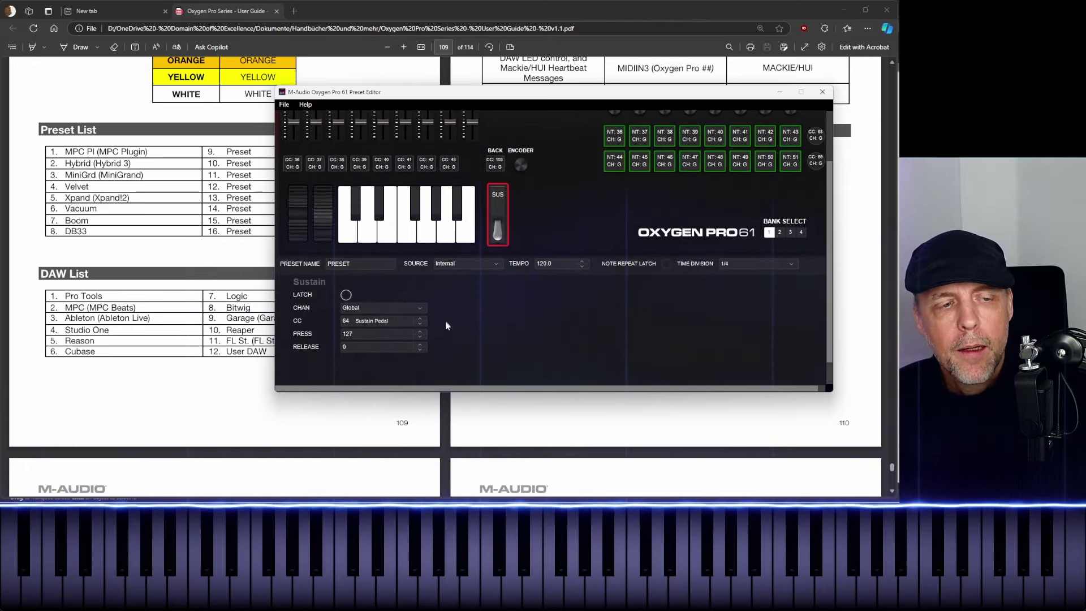
pyautogui.scroll(2, 583, 355)
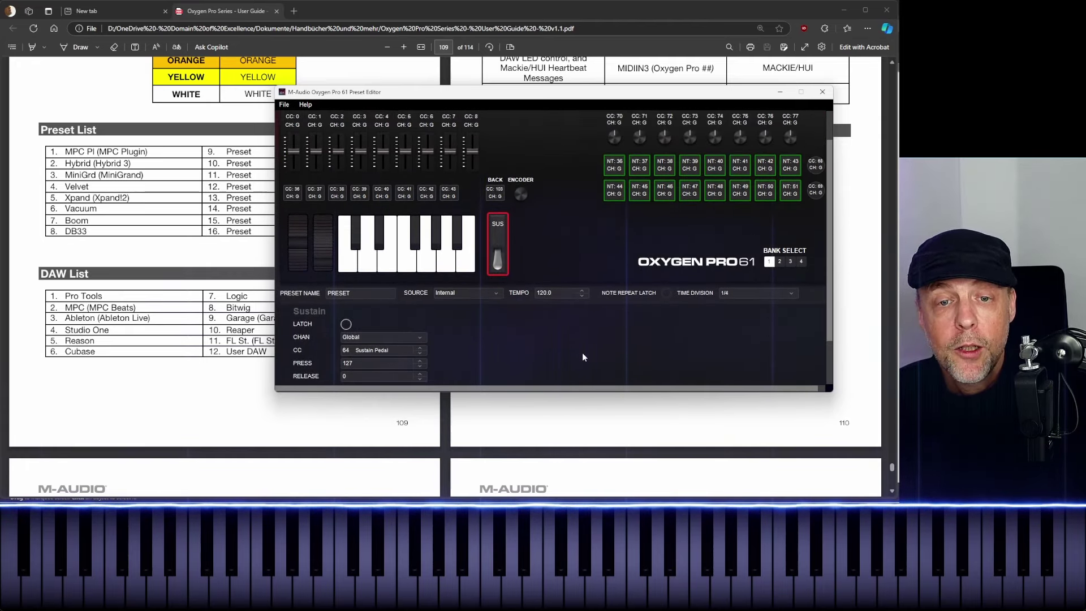
pyautogui.scroll(1, 584, 357)
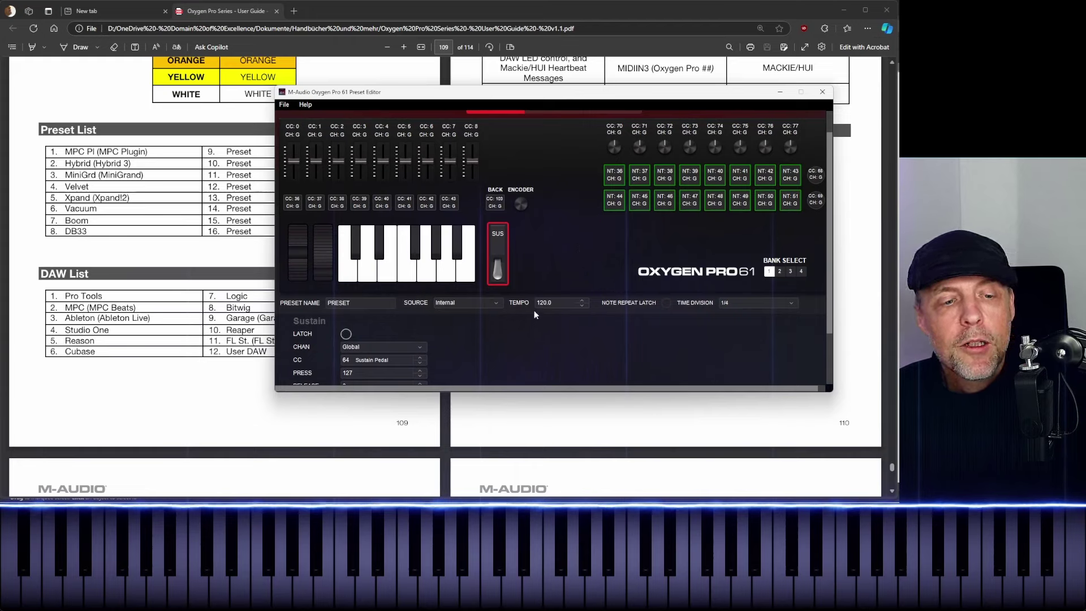
# Examine the keyboard's Zone 1 settings and its Aftertouch channel and range
pyautogui.click(441, 274)
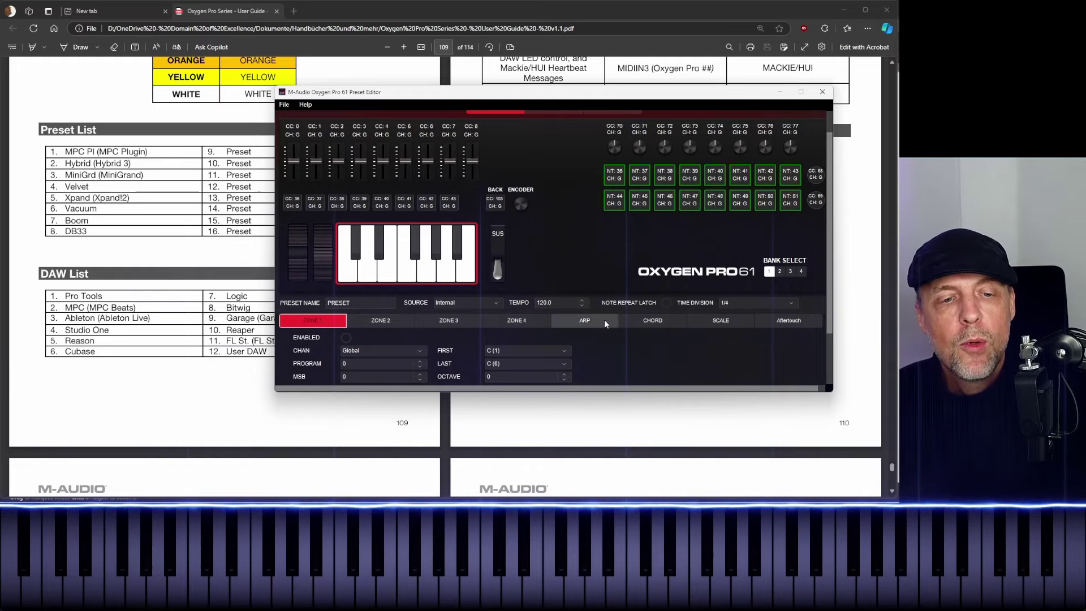
pyautogui.click(788, 321)
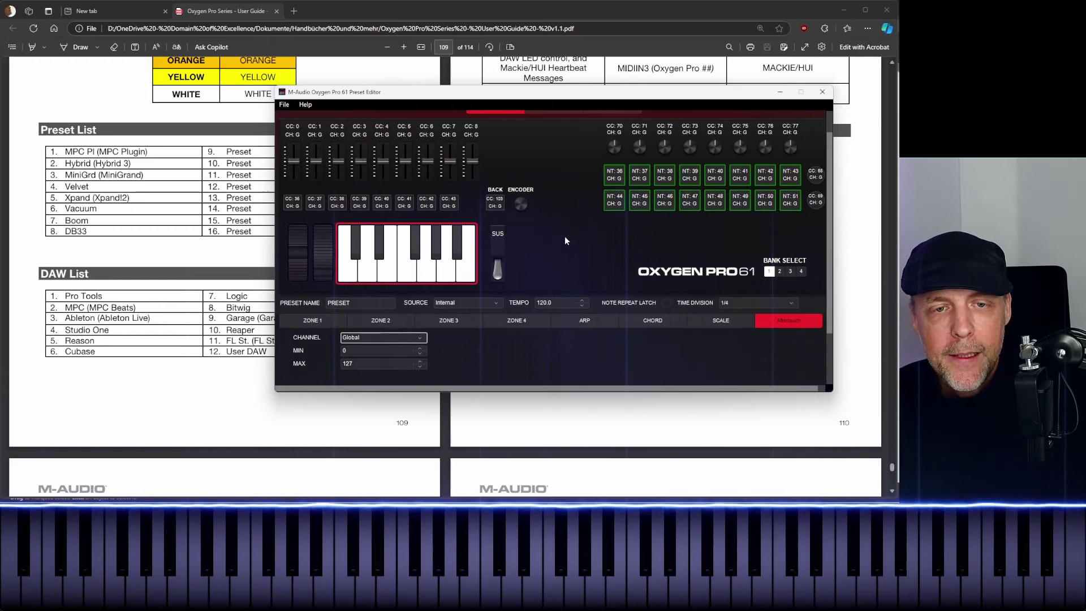
pyautogui.scroll(1, 566, 241)
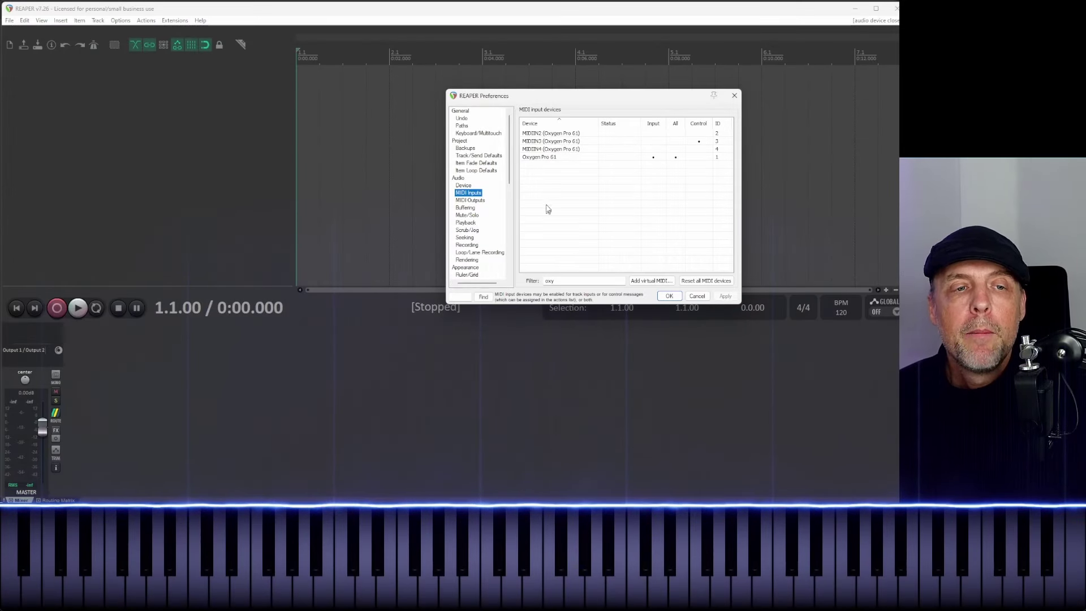
# In REAPER's Control/OSC/web preferences, open the Mackie Control surface's settings and review the available modes, keeping Mackie Control Universal
pyautogui.moveTo(511, 179); pyautogui.dragTo(507, 266)
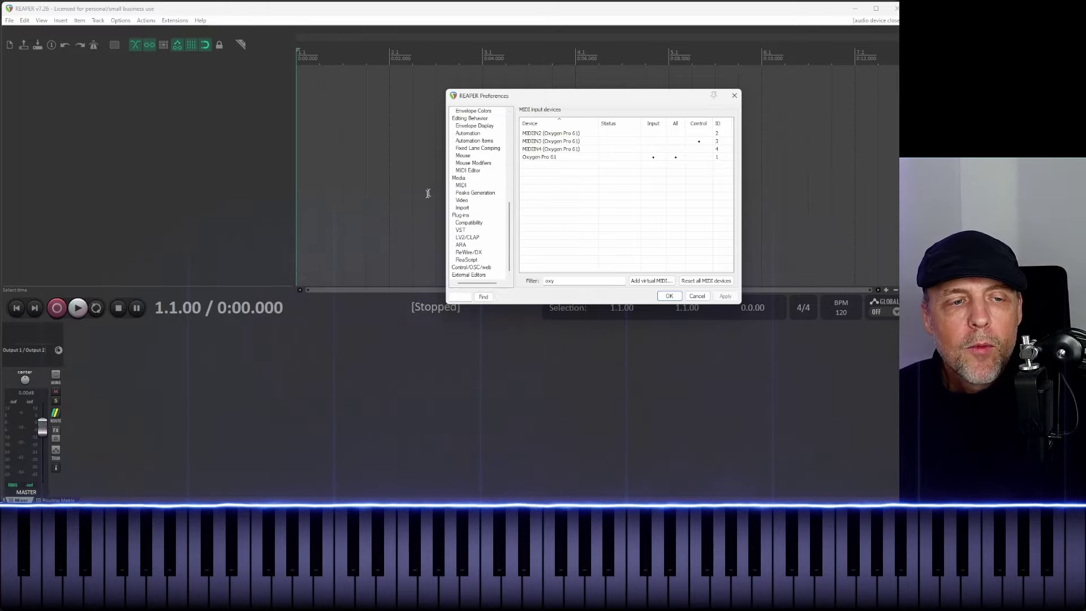
pyautogui.click(487, 268)
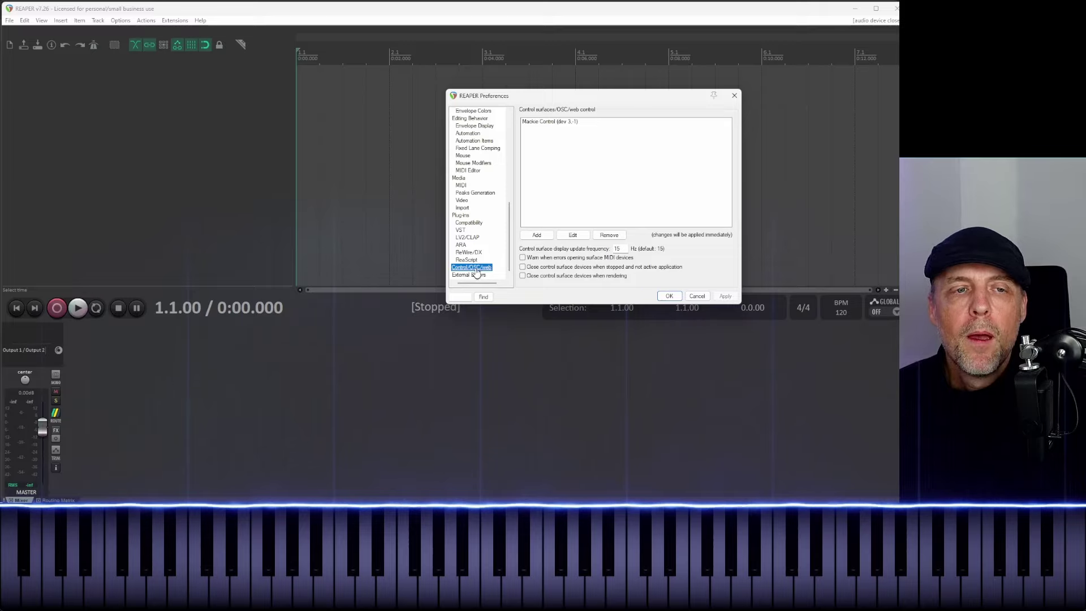
pyautogui.click(532, 123)
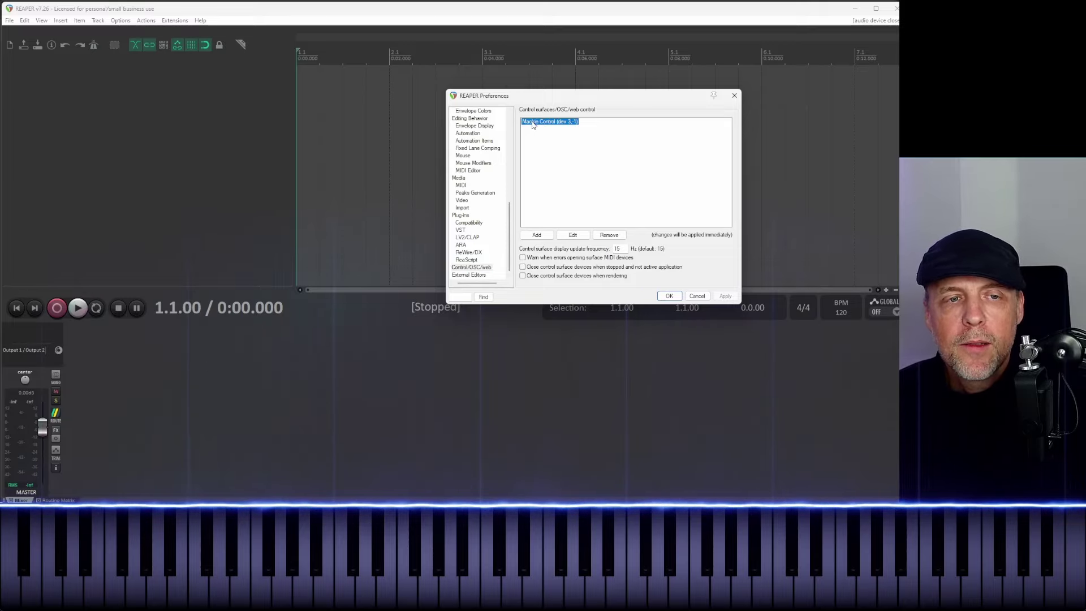
pyautogui.click(573, 234)
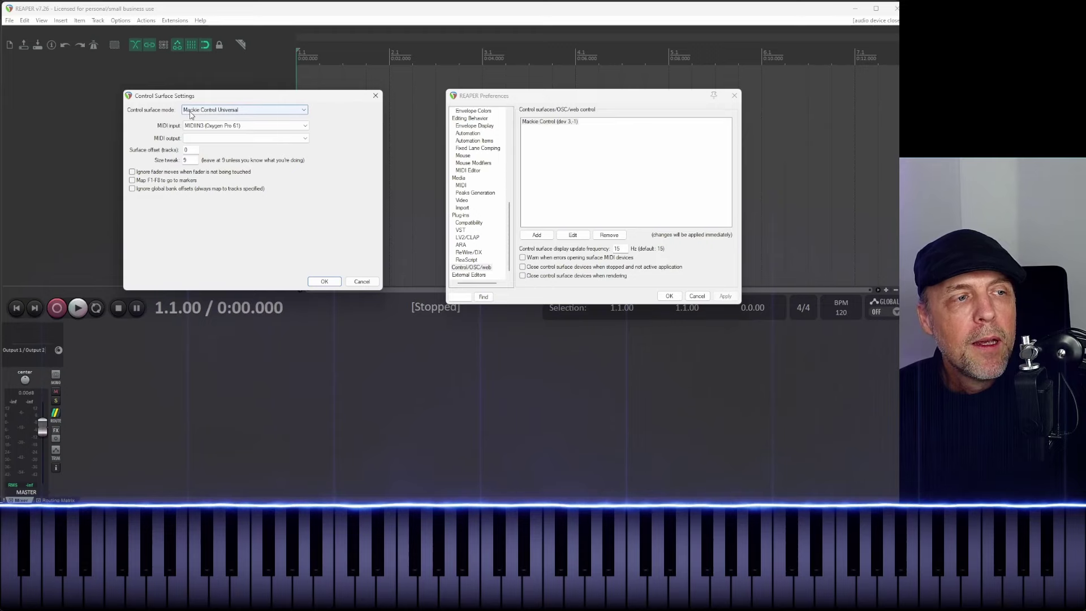
pyautogui.click(303, 110)
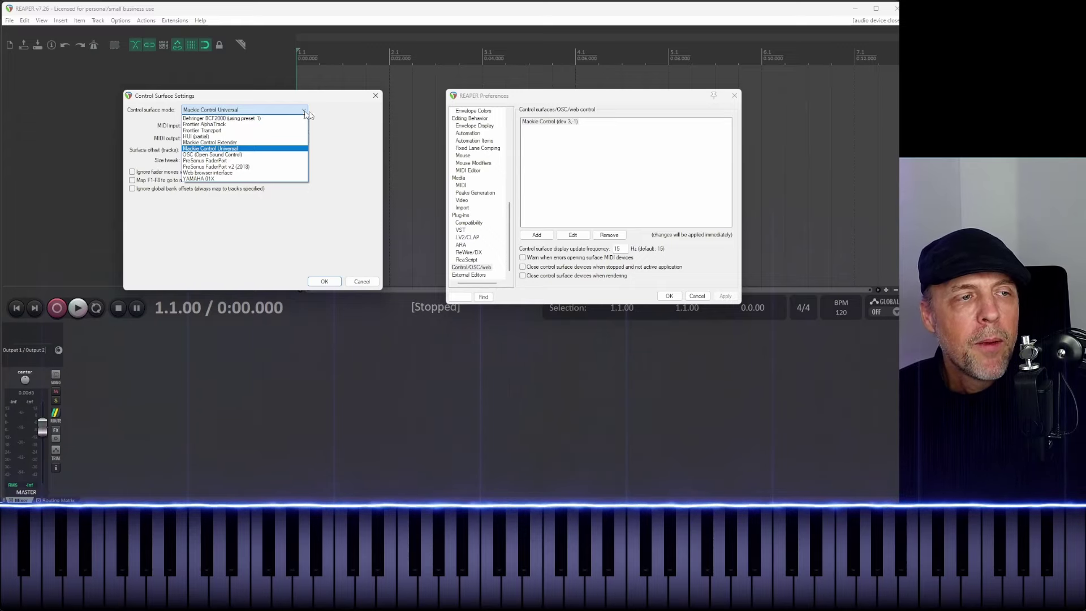
pyautogui.click(350, 115)
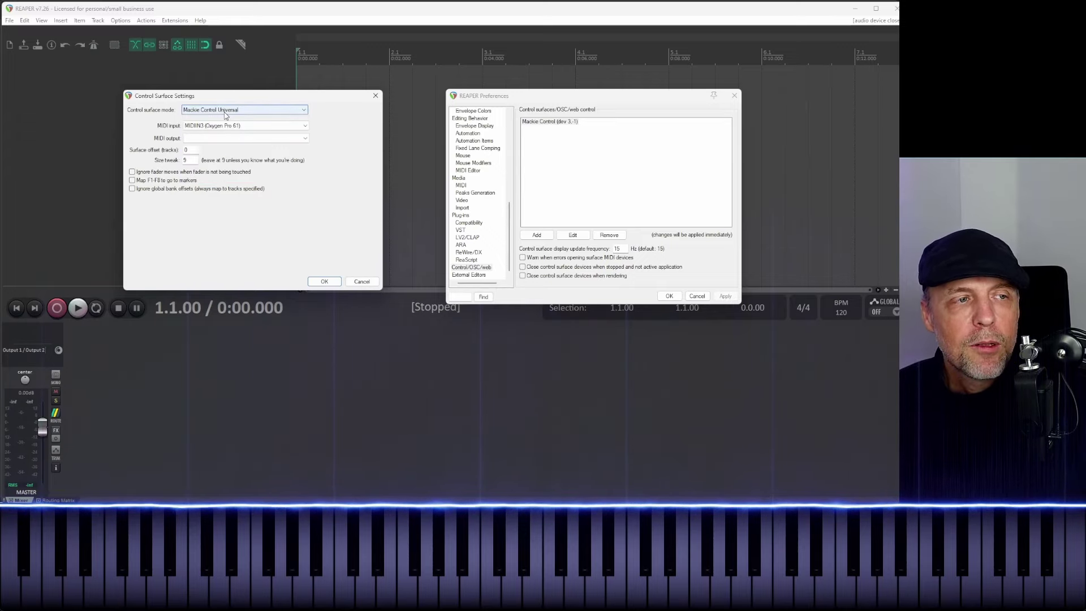
# Leave REAPER's control surface settings and preferences without changes, and switch to Cubase
pyautogui.click(363, 281)
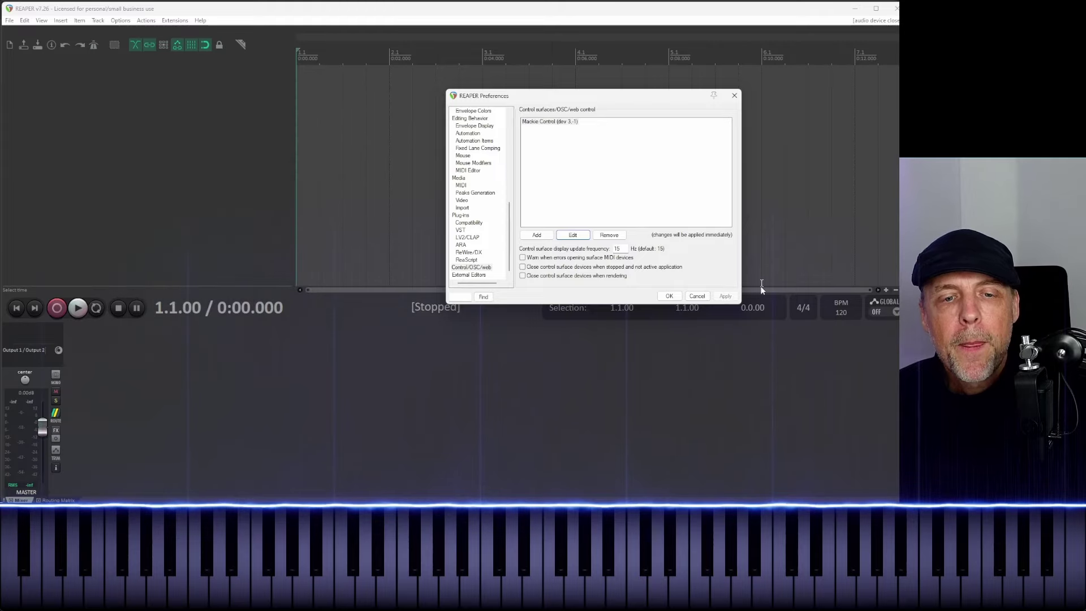
pyautogui.click(698, 296)
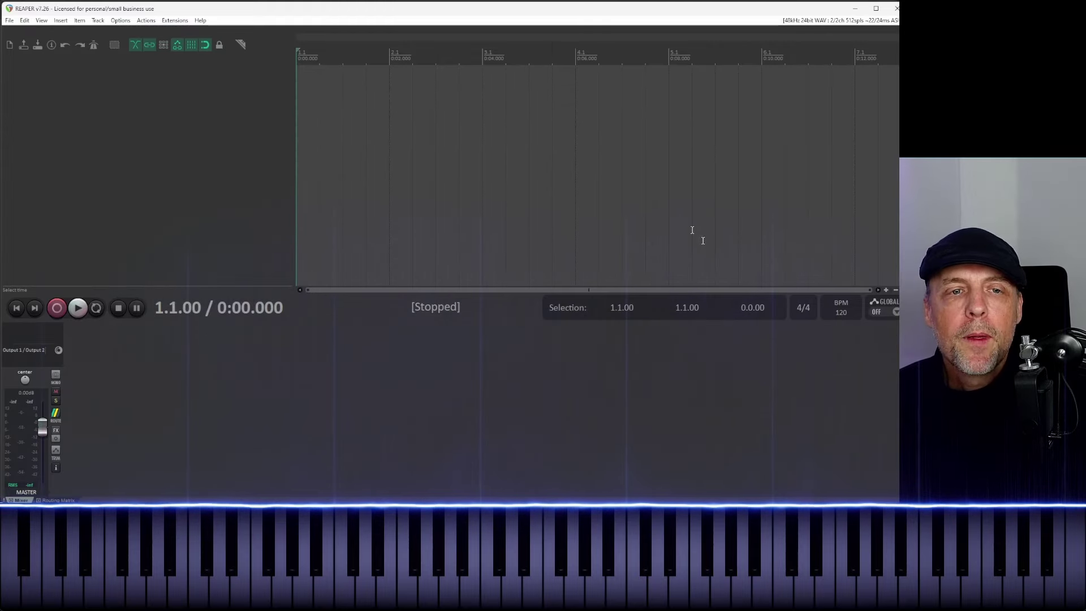
pyautogui.click(894, 10)
pyautogui.moveTo(668, 501)
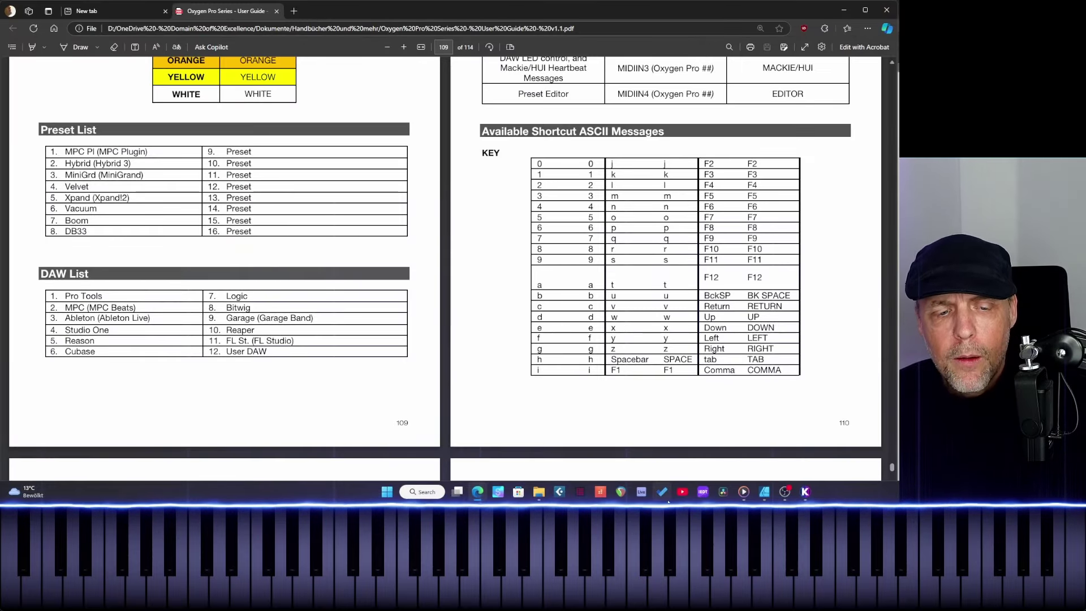
pyautogui.click(560, 493)
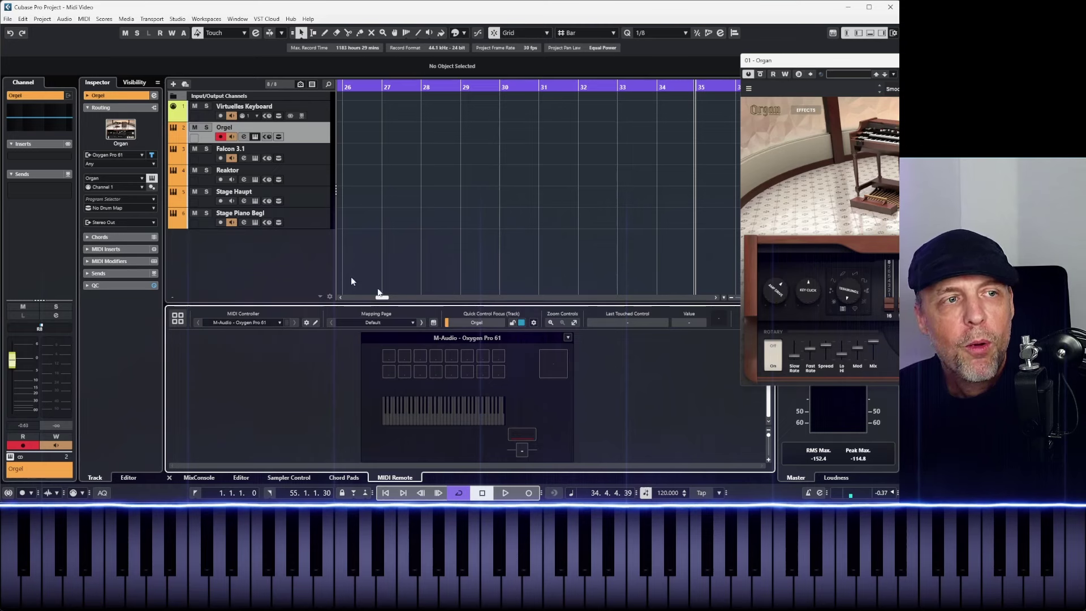
# In Studio Setup, set the Mackie Control device's MIDI Output to Not Connected and apply the change
pyautogui.click(177, 19)
pyautogui.click(196, 216)
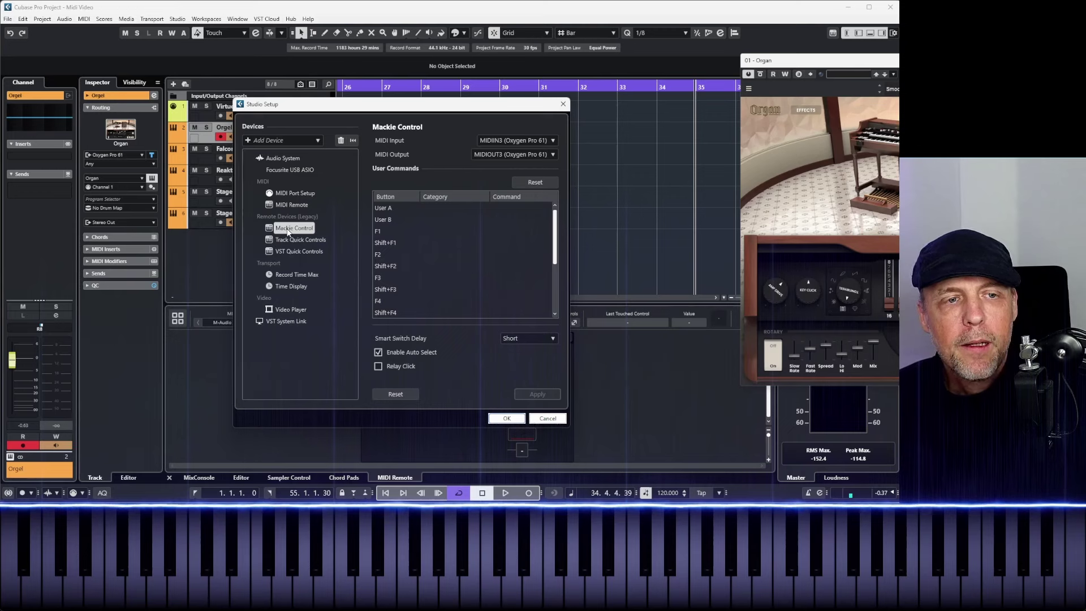
pyautogui.click(540, 154)
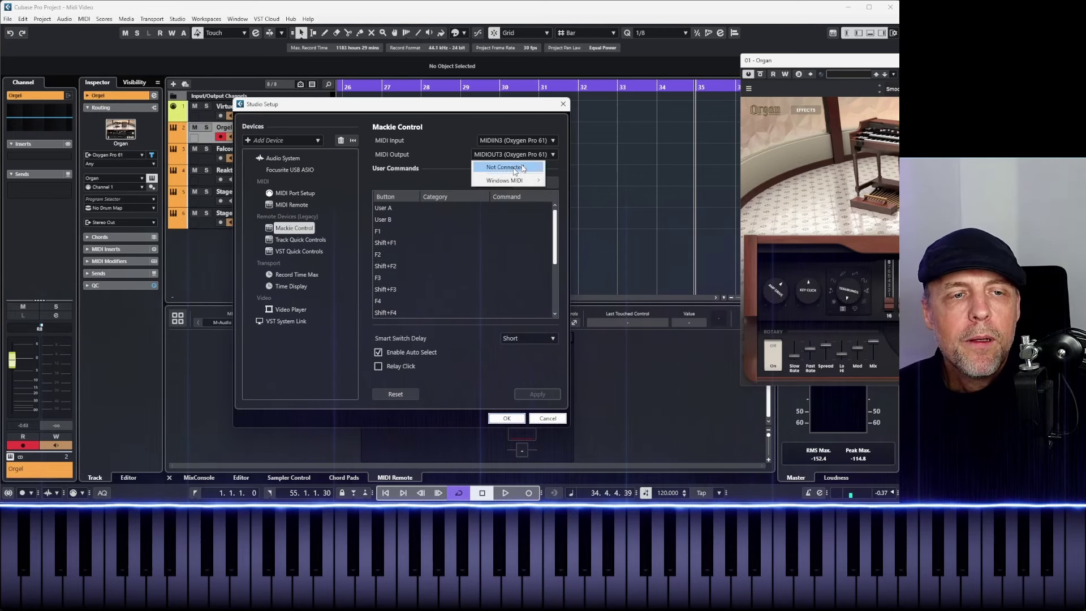
pyautogui.click(506, 172)
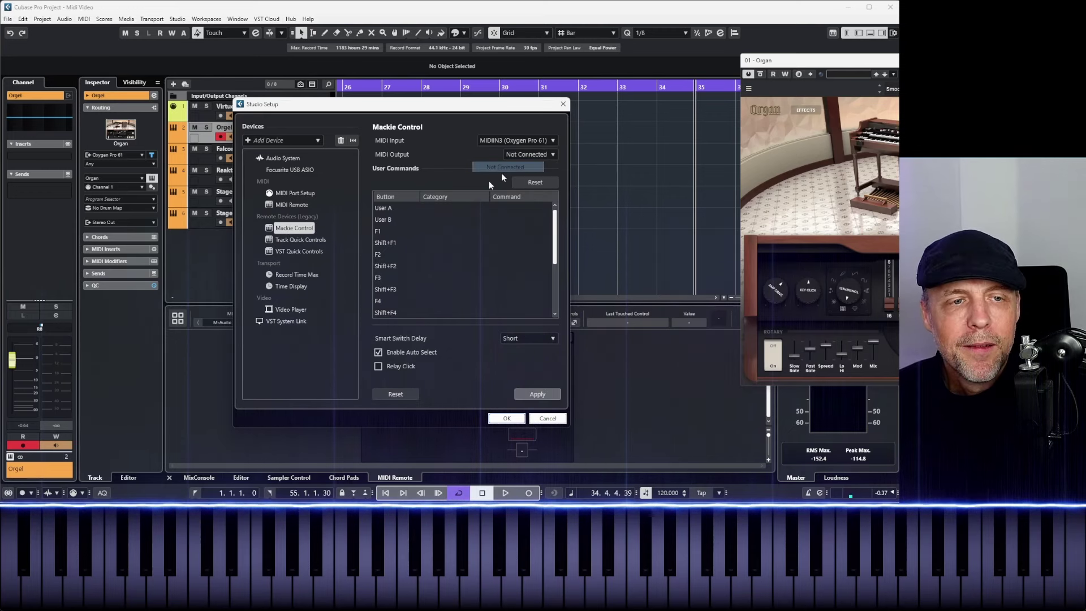
pyautogui.click(538, 395)
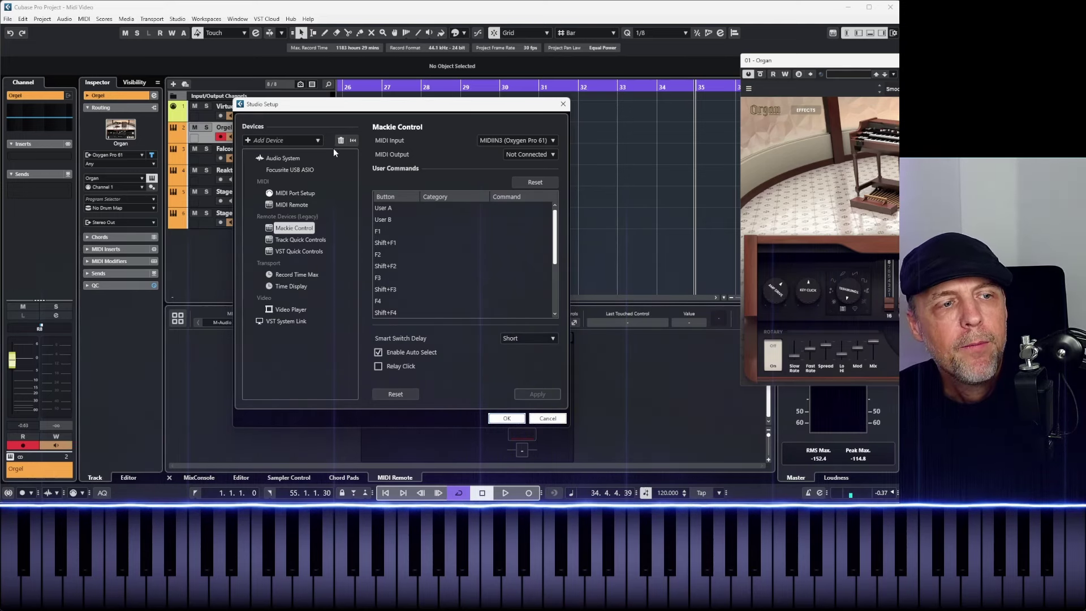
# Create an M-Audio MIDI Remote controller surface with Oxygen Pro 61 as both the input port and the output port
pyautogui.click(292, 205)
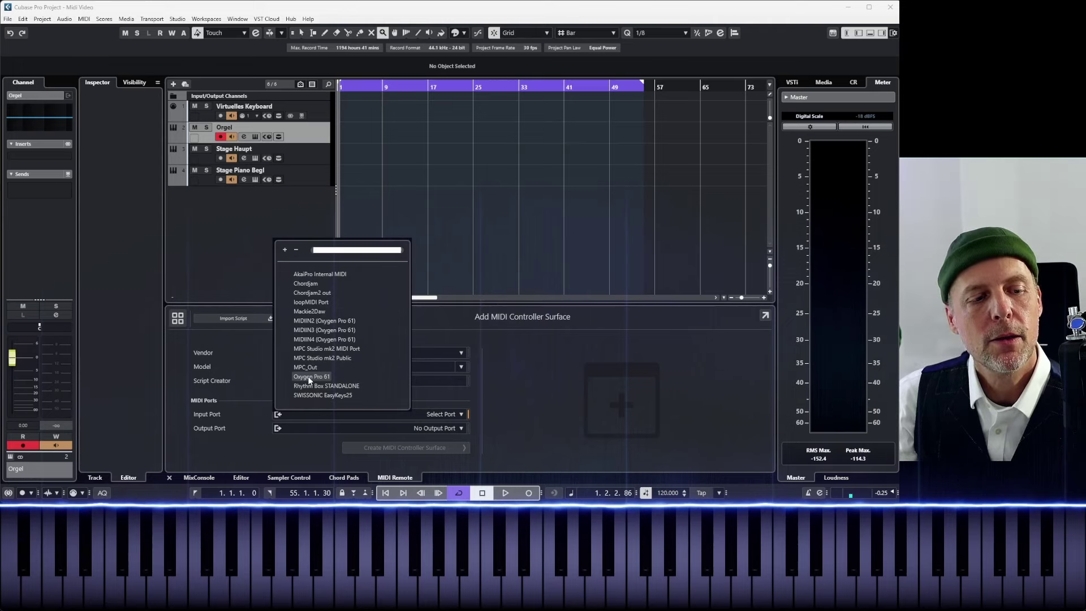
pyautogui.click(310, 376)
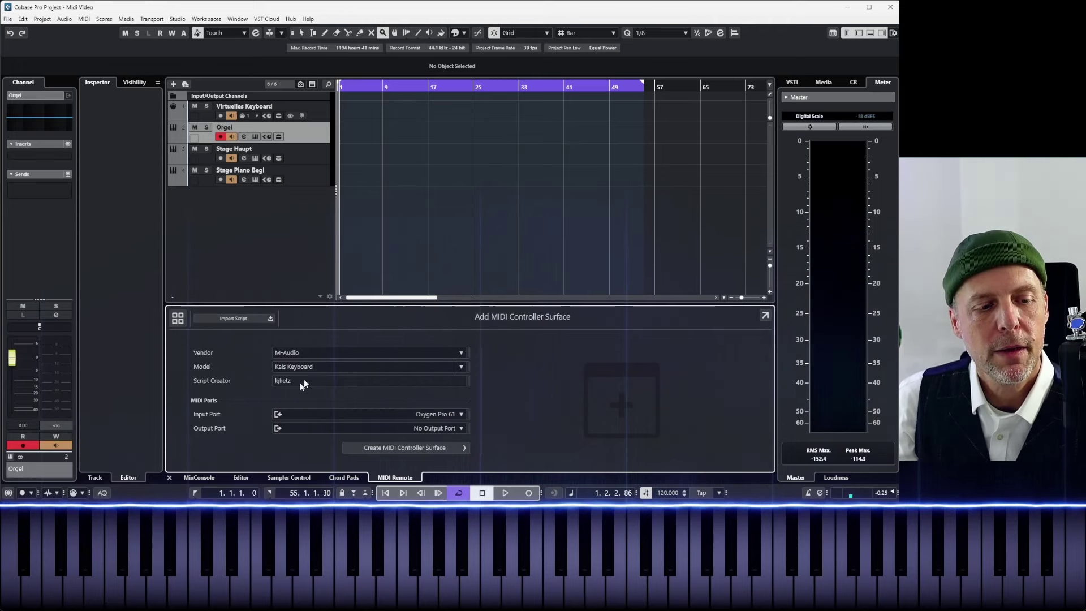
pyautogui.click(453, 427)
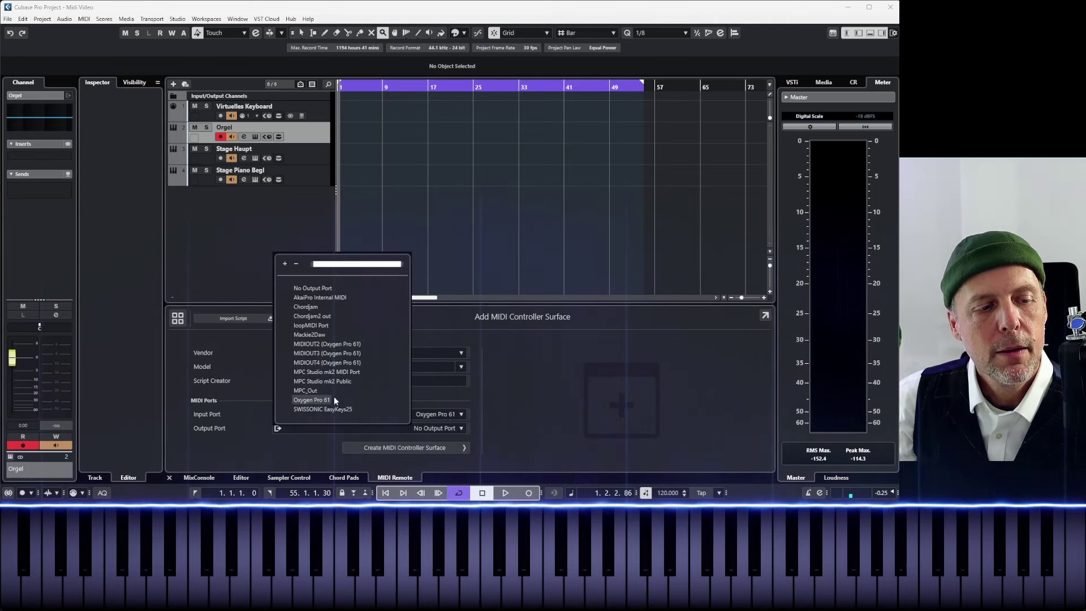
pyautogui.click(313, 400)
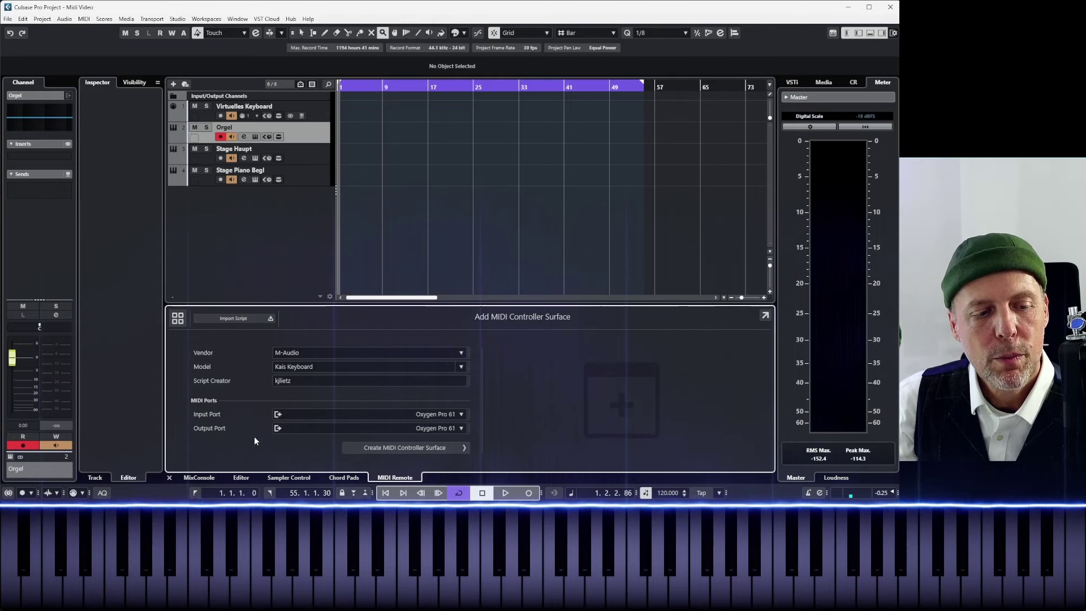
pyautogui.click(392, 447)
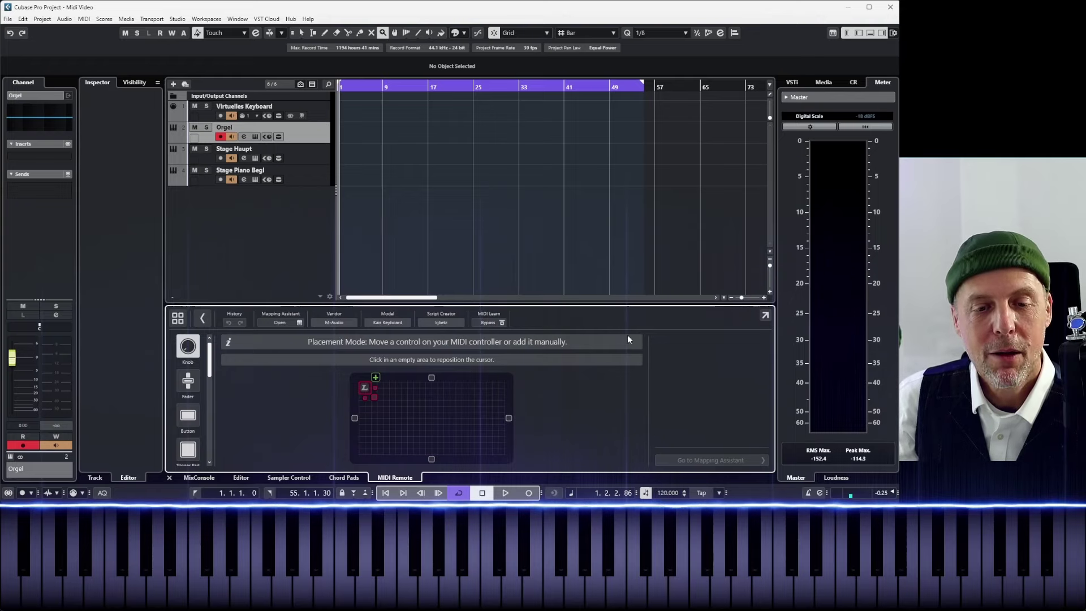
# Open the MIDI Remote surface editor in its own window and lay out two rows of eight trigger pads
pyautogui.click(765, 315)
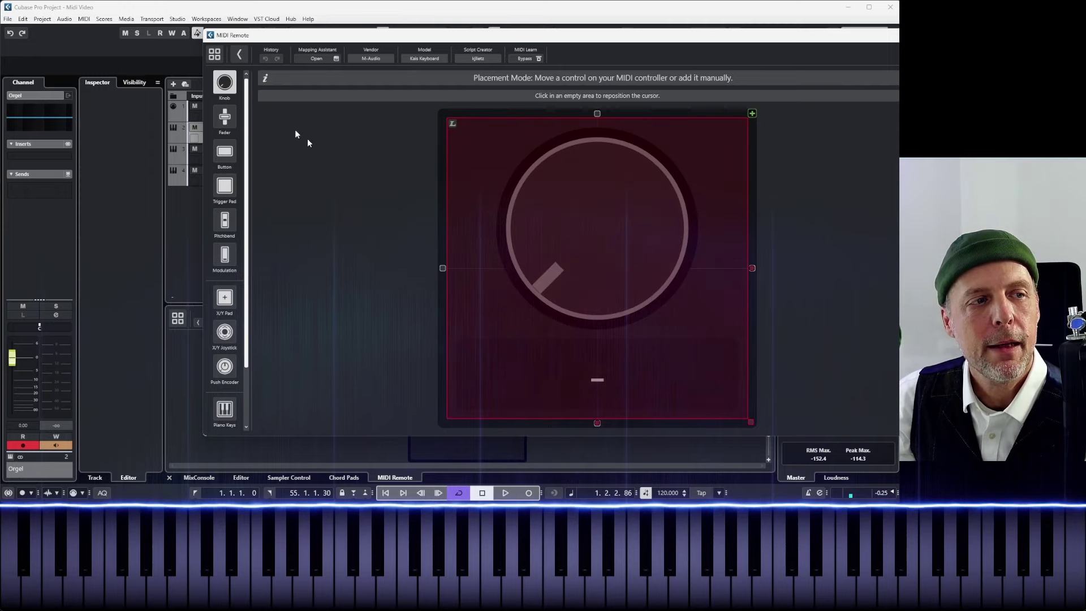
pyautogui.click(227, 194)
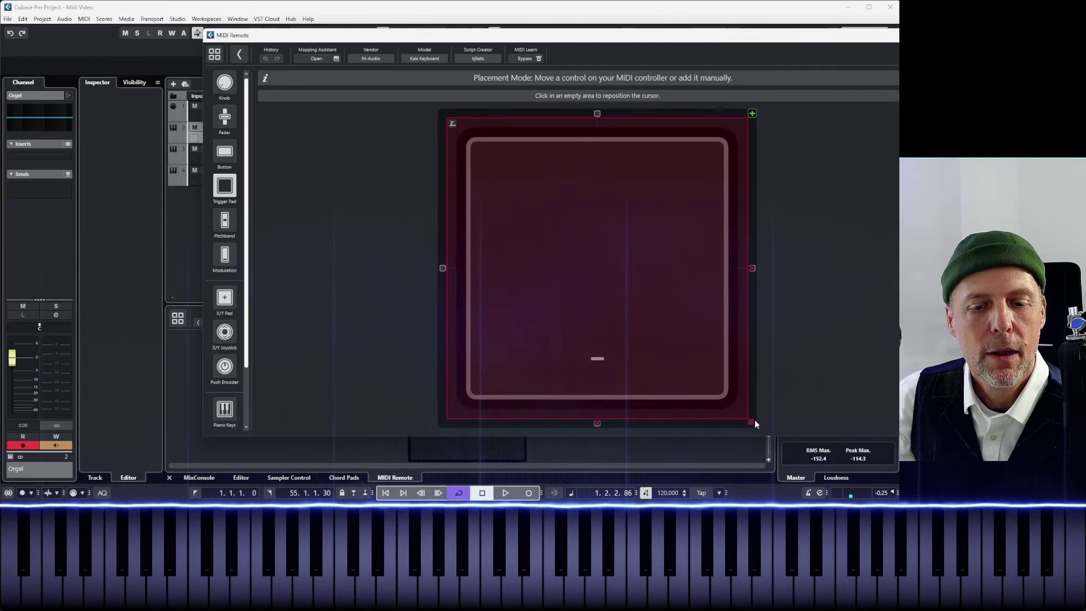
pyautogui.moveTo(752, 420); pyautogui.dragTo(588, 258)
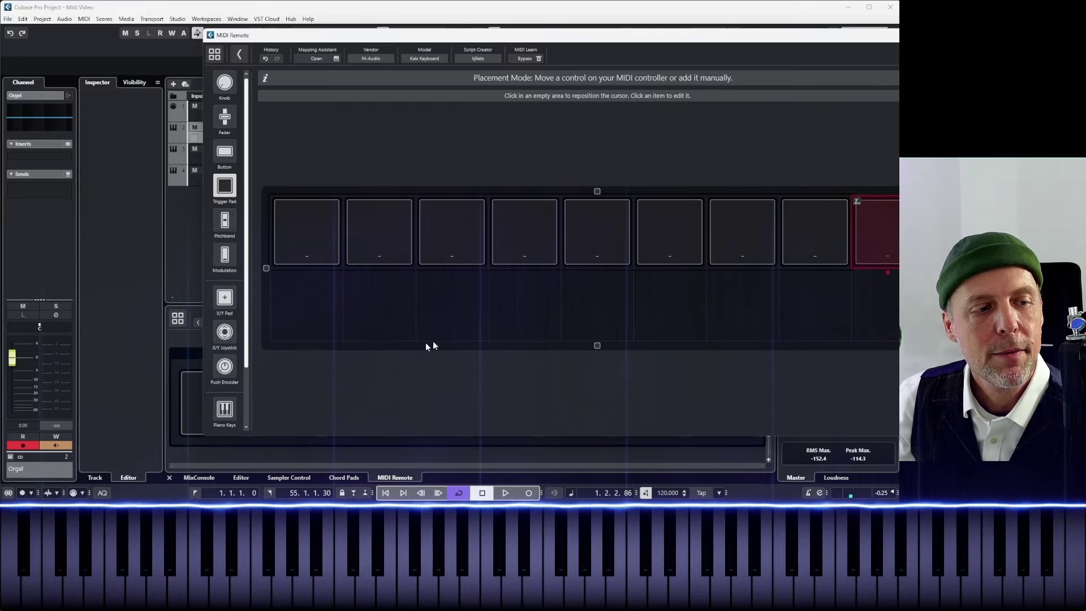
pyautogui.click(308, 315)
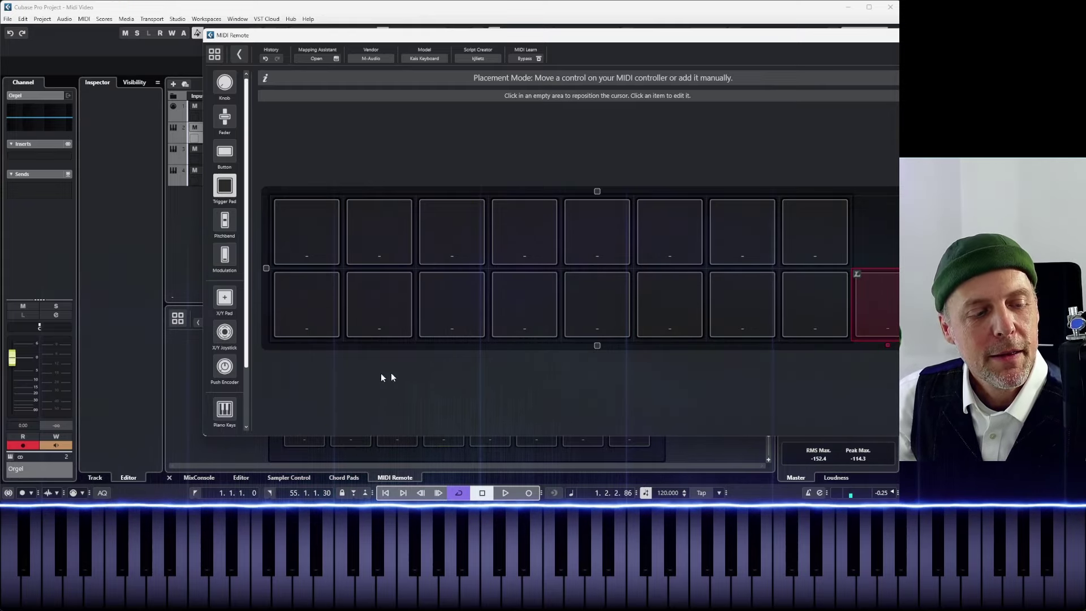
# Prepare a Piano Keys control seven grid cells wide, starting under the first trigger pad with one empty row in between
pyautogui.click(225, 409)
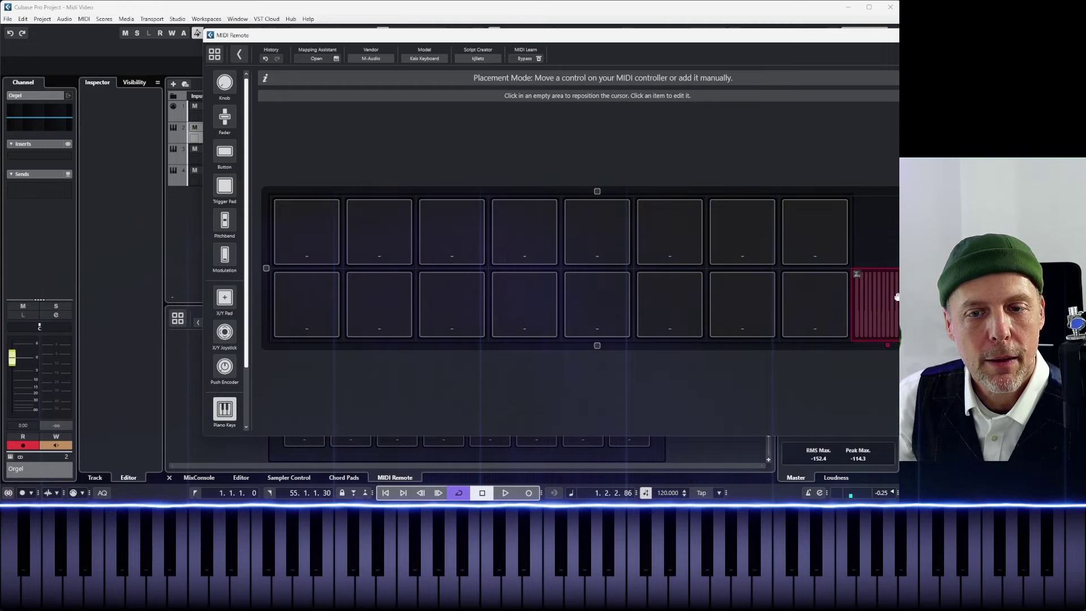
pyautogui.moveTo(876, 316); pyautogui.dragTo(256, 363)
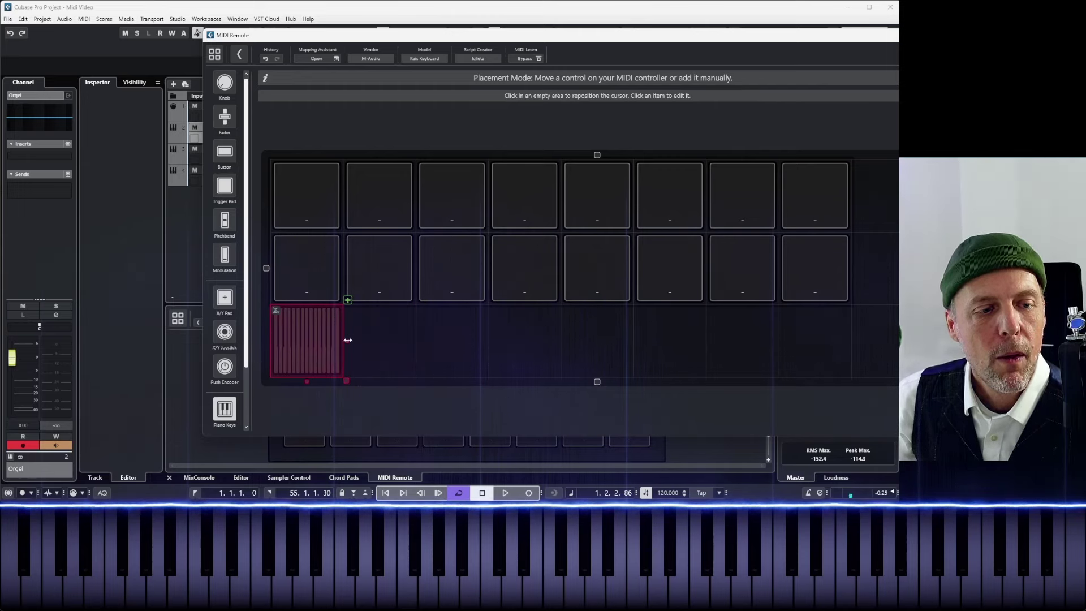
pyautogui.moveTo(346, 341); pyautogui.dragTo(711, 341)
pyautogui.moveTo(806, 337); pyautogui.dragTo(846, 337)
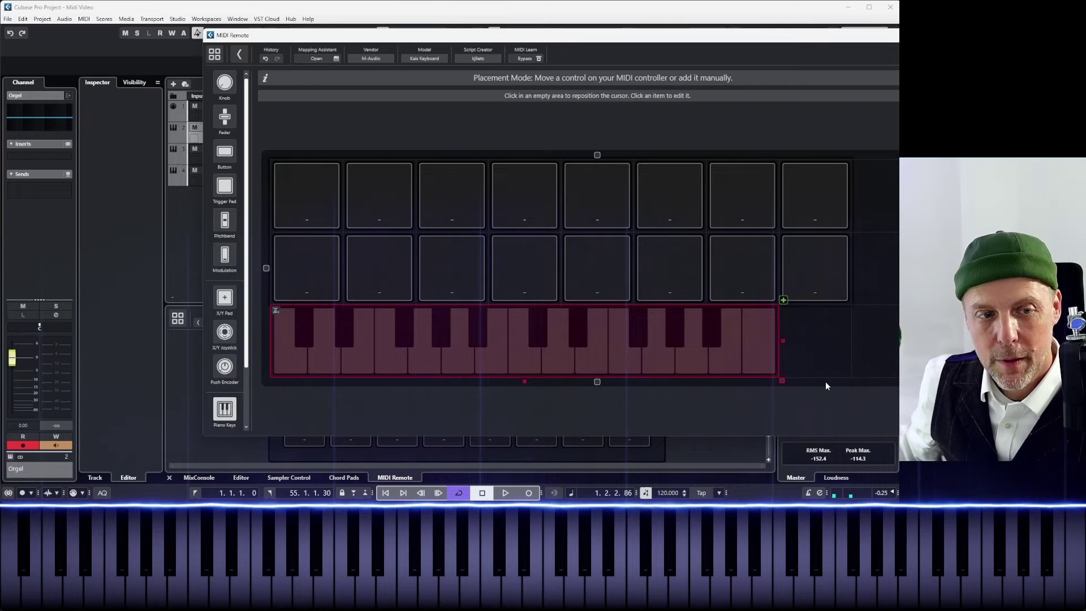
pyautogui.moveTo(414, 345); pyautogui.dragTo(576, 445)
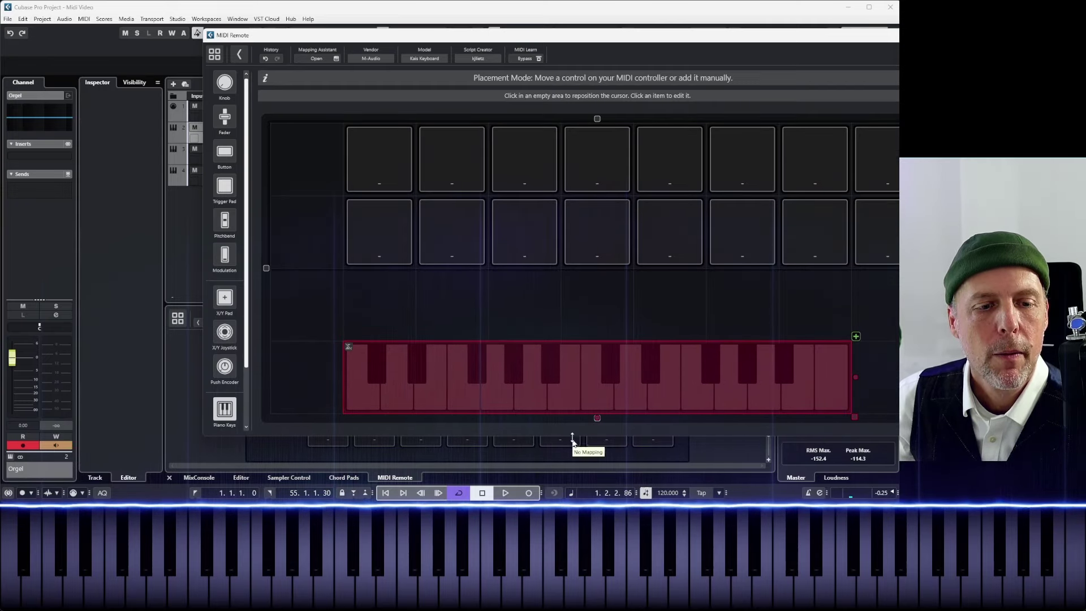
# Place the piano keys on the surface and extend their key range to the controller's full keyboard
pyautogui.moveTo(778, 374); pyautogui.dragTo(800, 369)
pyautogui.moveTo(659, 339); pyautogui.dragTo(380, 338)
pyautogui.click(648, 317)
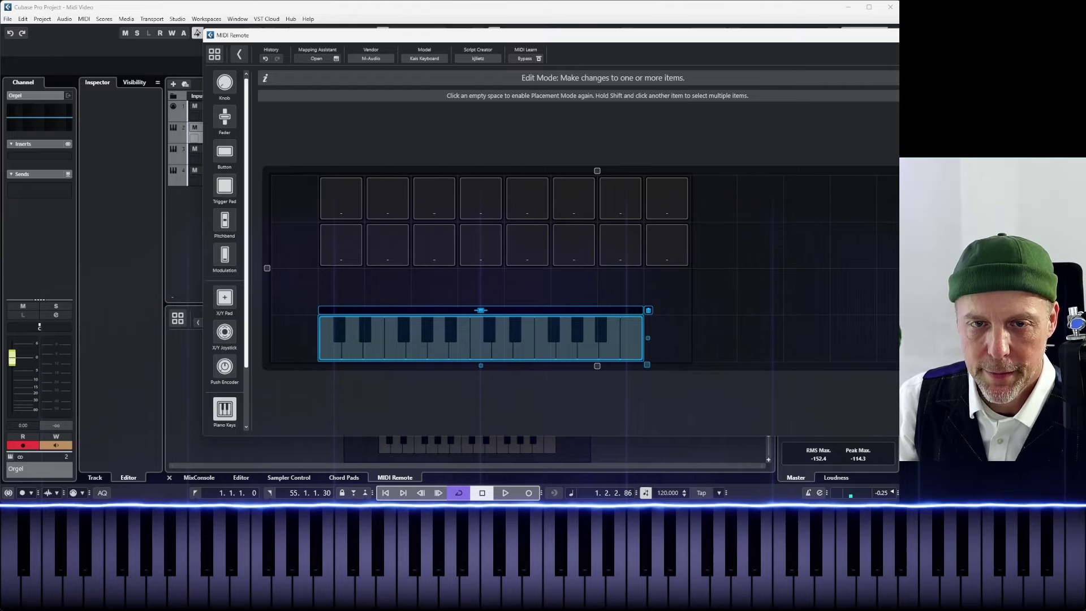
pyautogui.press('Return')
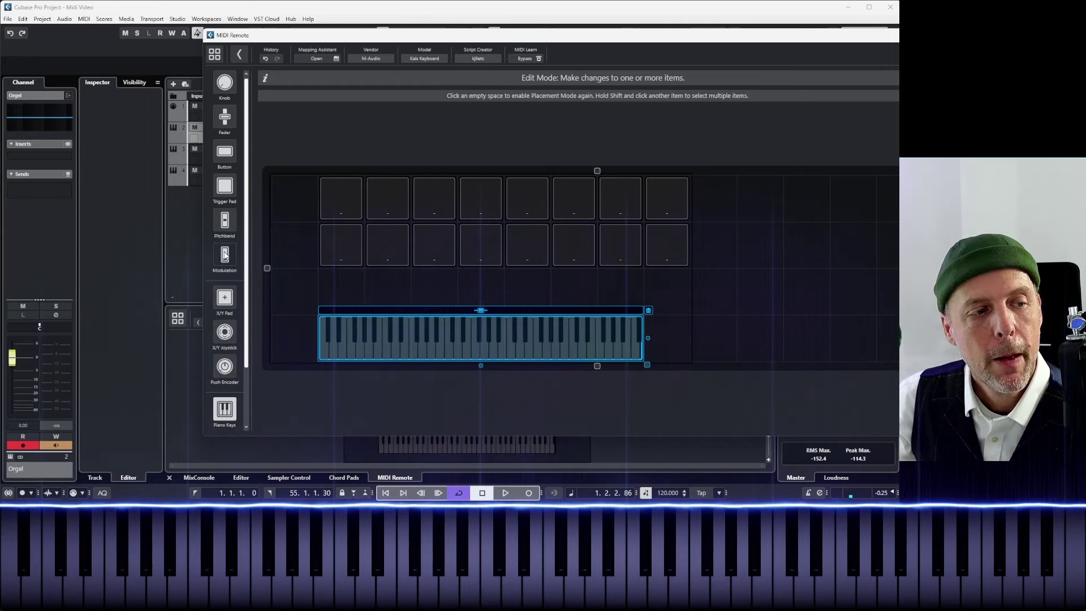
# Add a one-cell modulation control diagonally below the last trigger pad and delete the duplicate placed beside it
pyautogui.click(721, 304)
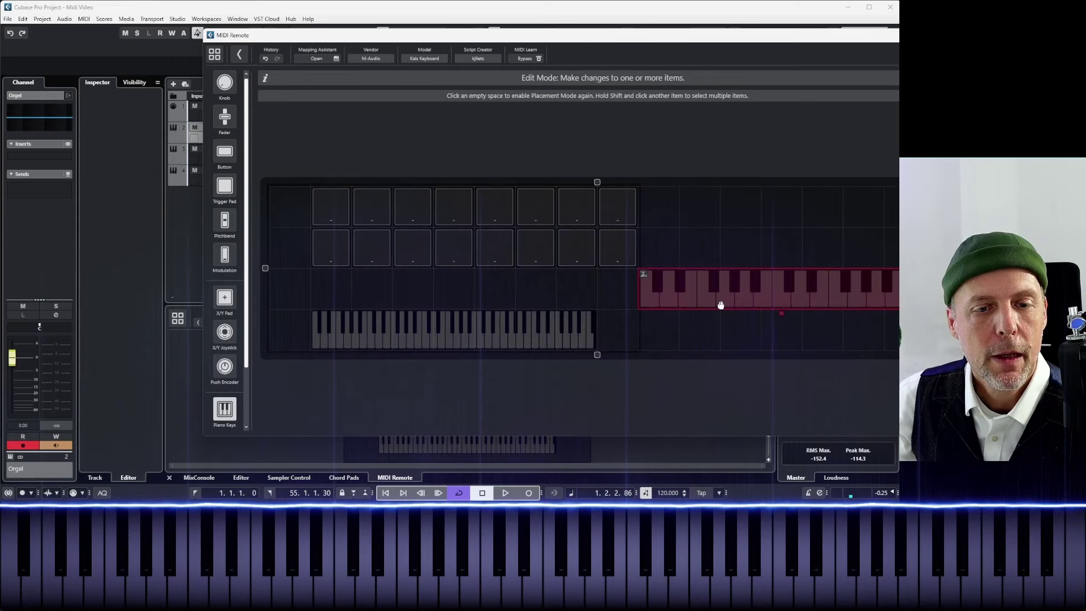
pyautogui.click(228, 261)
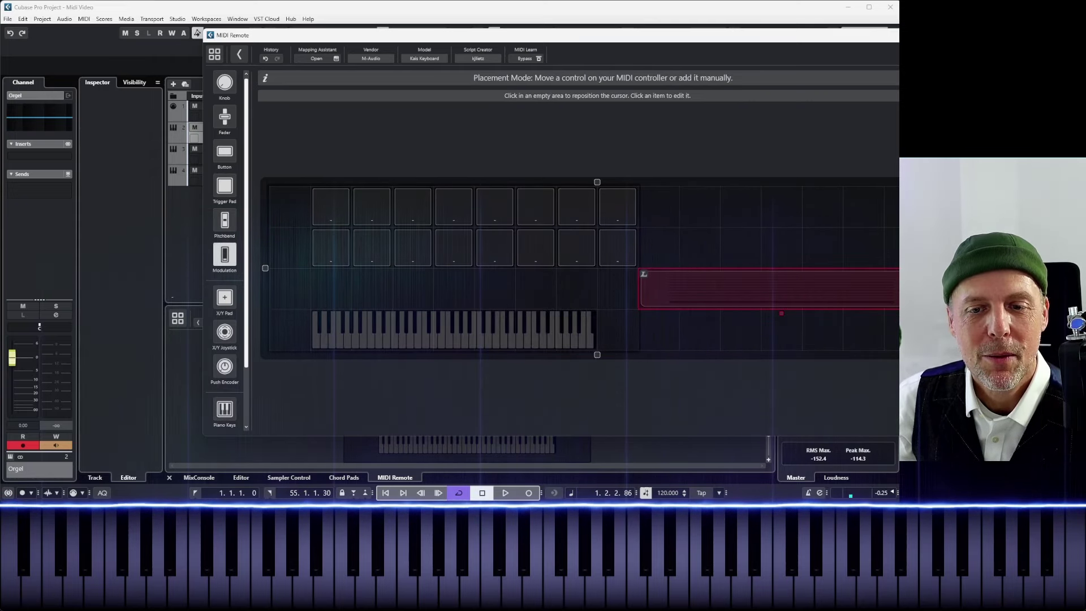
pyautogui.moveTo(897, 313); pyautogui.dragTo(630, 294)
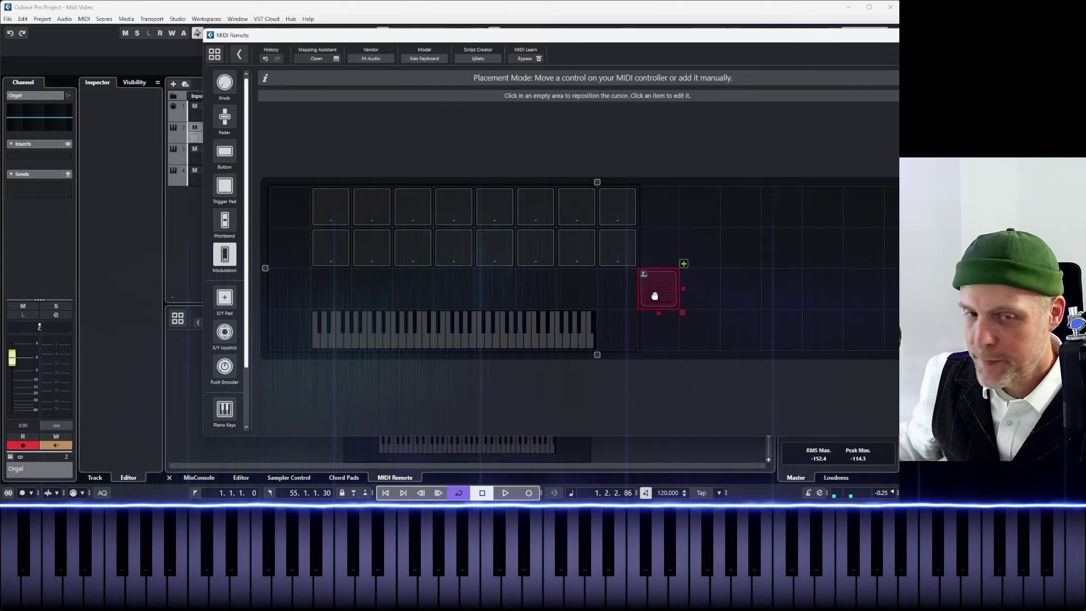
pyautogui.click(654, 295)
pyautogui.click(655, 296)
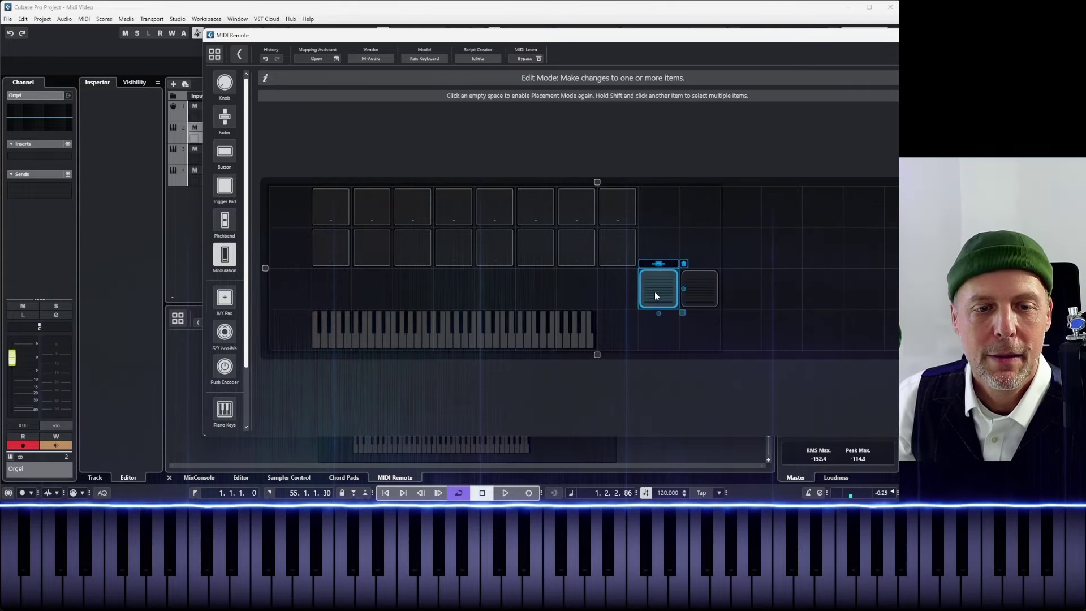
pyautogui.click(707, 293)
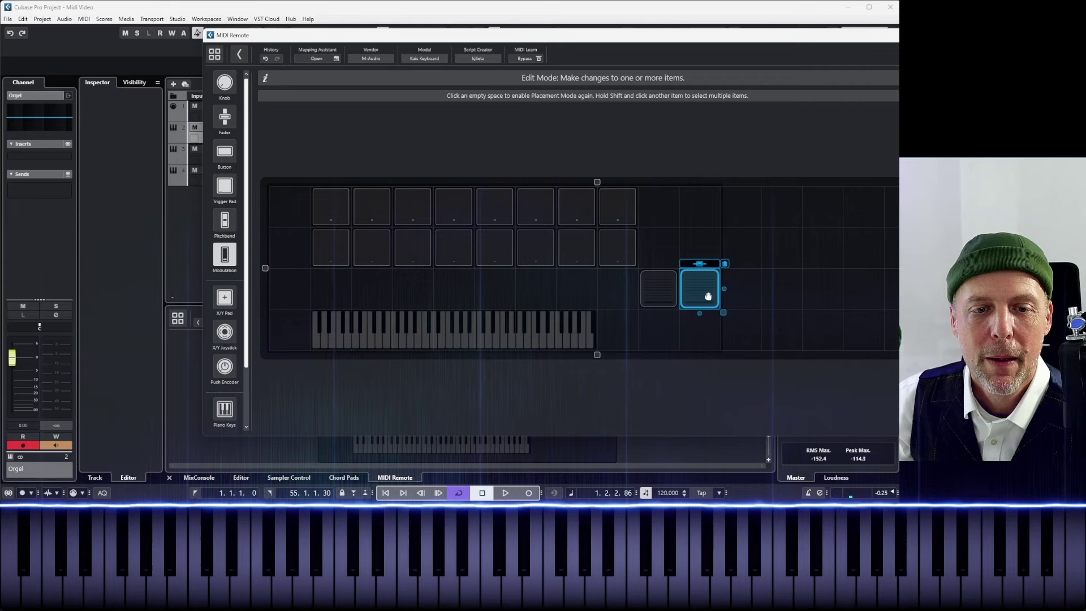
pyautogui.click(724, 265)
pyautogui.click(666, 289)
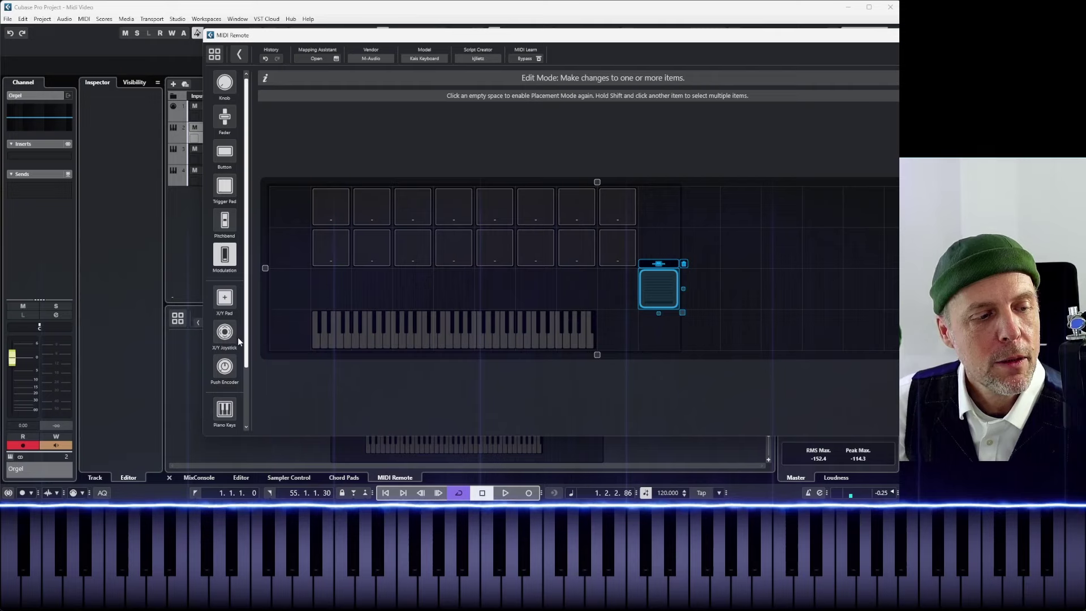
# Add a button beside the upper trigger pad row and move it one cell right and one cell down
pyautogui.scroll(-3, 235, 368)
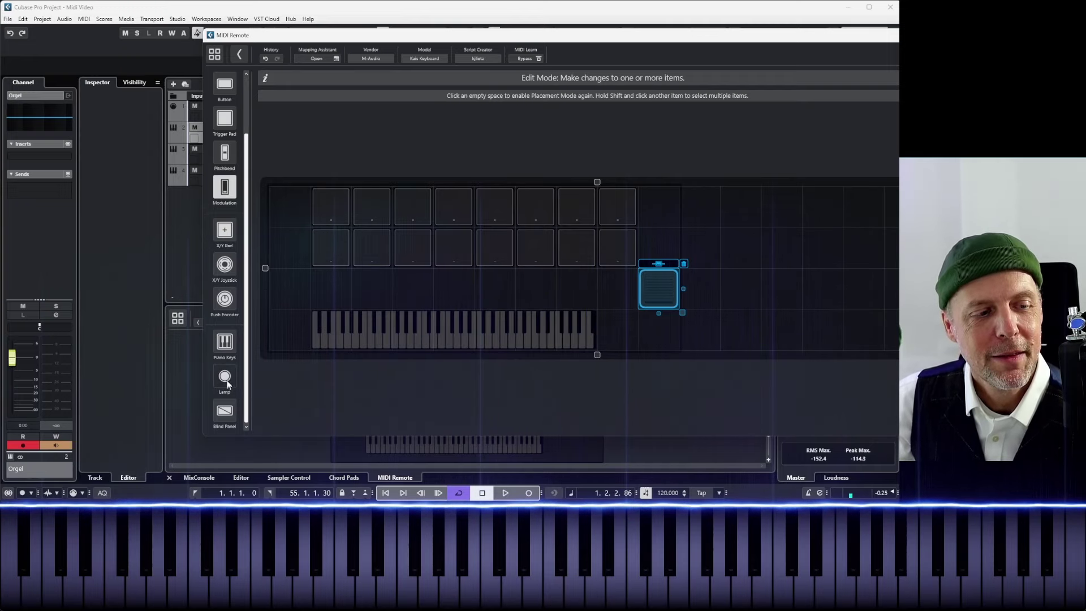
pyautogui.scroll(1, 247, 379)
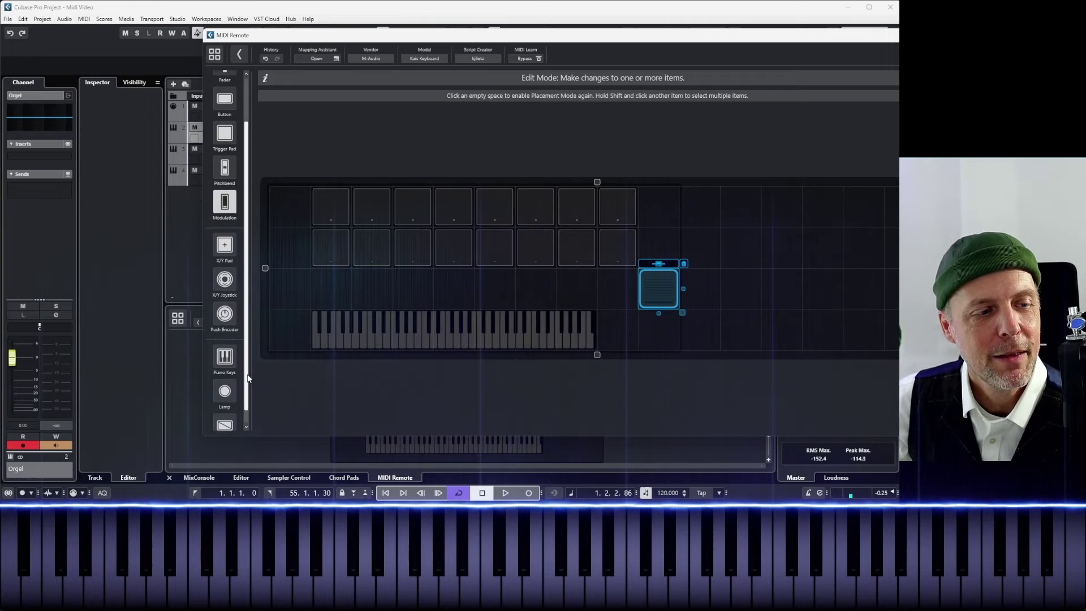
pyautogui.moveTo(248, 378); pyautogui.dragTo(252, 310)
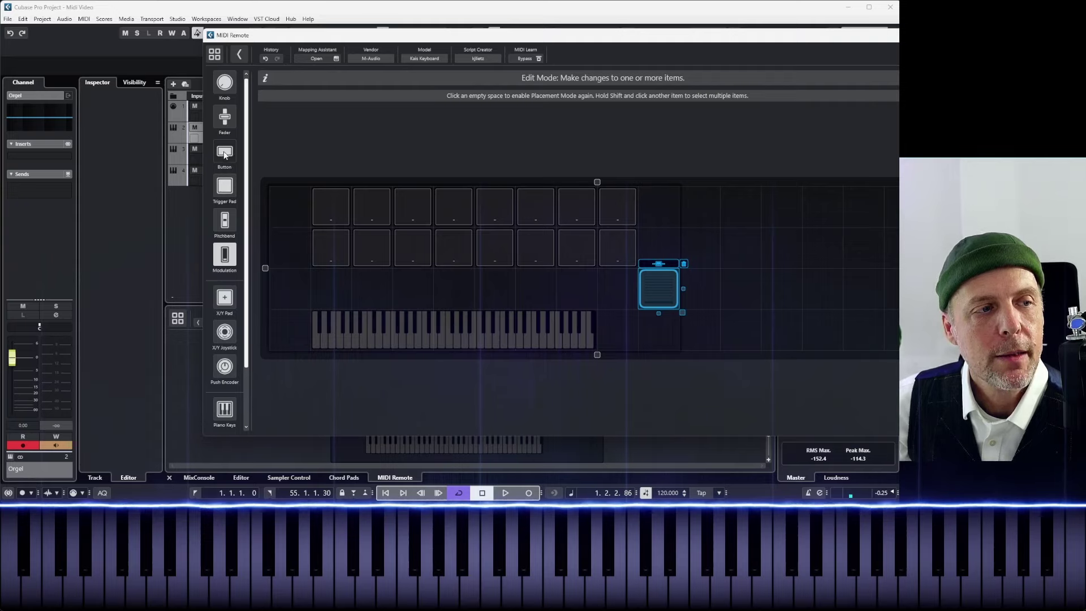
pyautogui.click(662, 218)
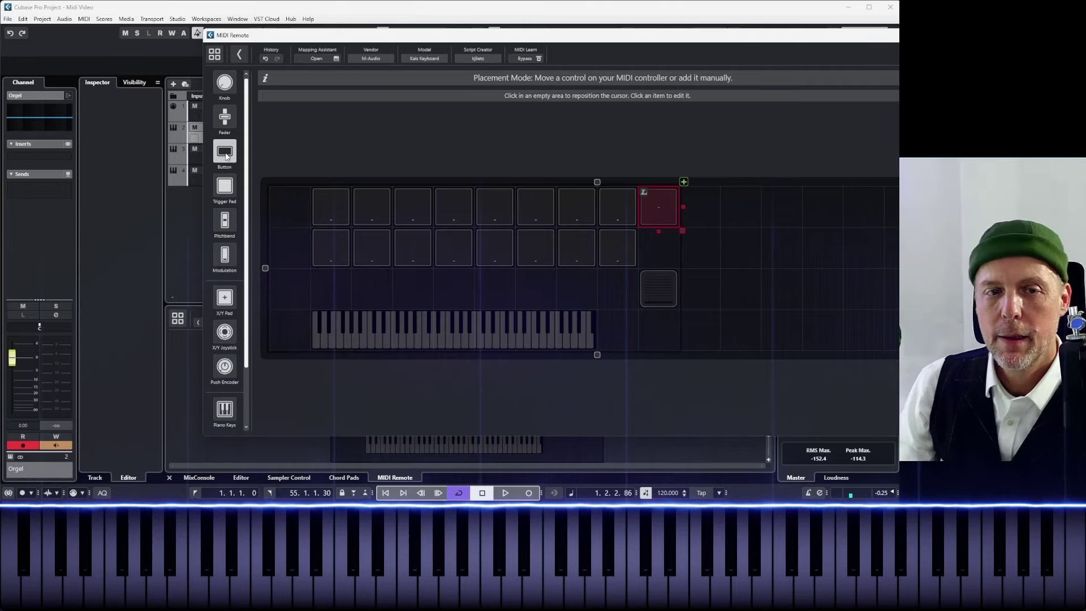
pyautogui.click(226, 156)
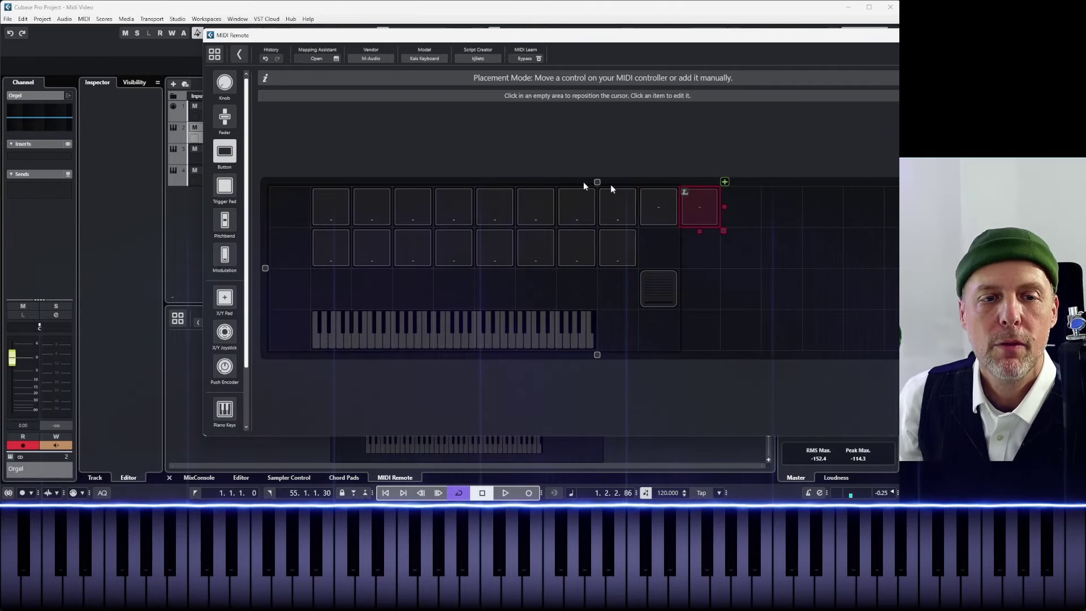
pyautogui.click(653, 208)
pyautogui.moveTo(673, 220); pyautogui.dragTo(713, 266)
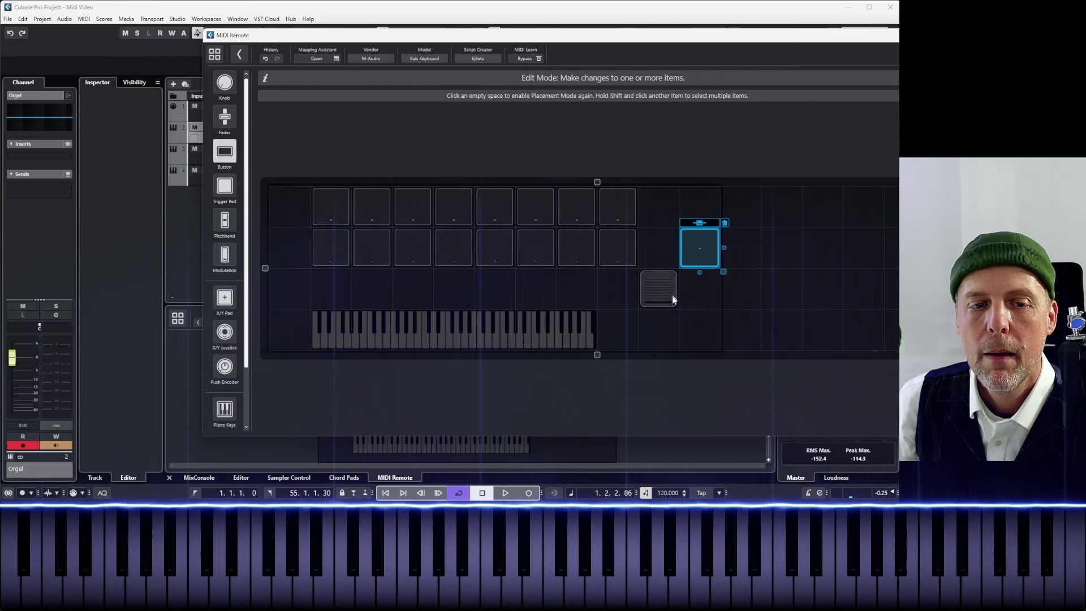
pyautogui.click(704, 223)
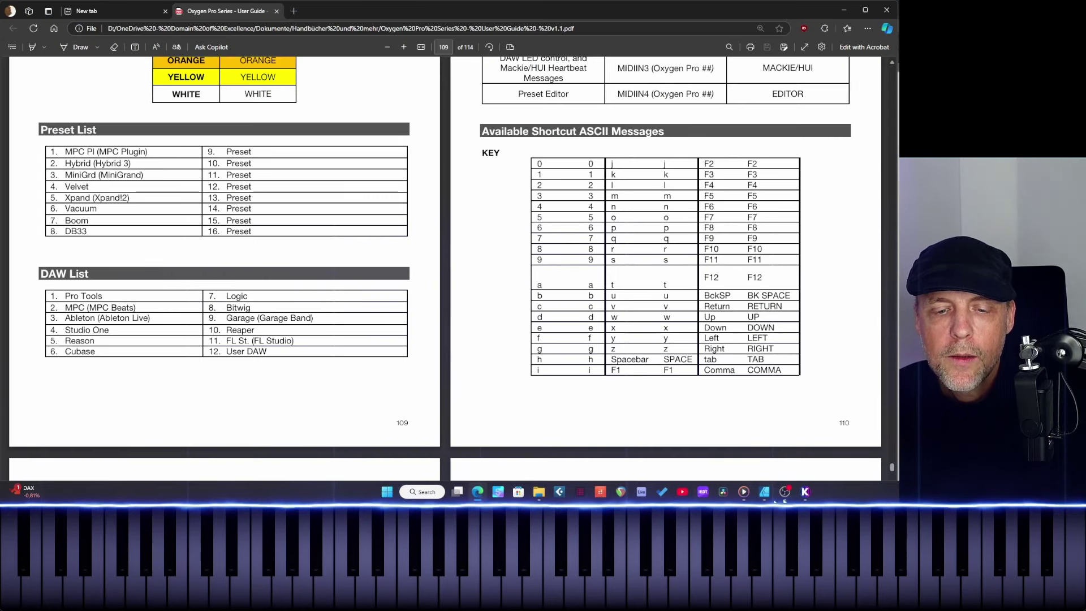
# Switch to Ableton Live, open its Link, Tempo & MIDI settings and move the settings window up so the port list is fully visible
pyautogui.click(635, 494)
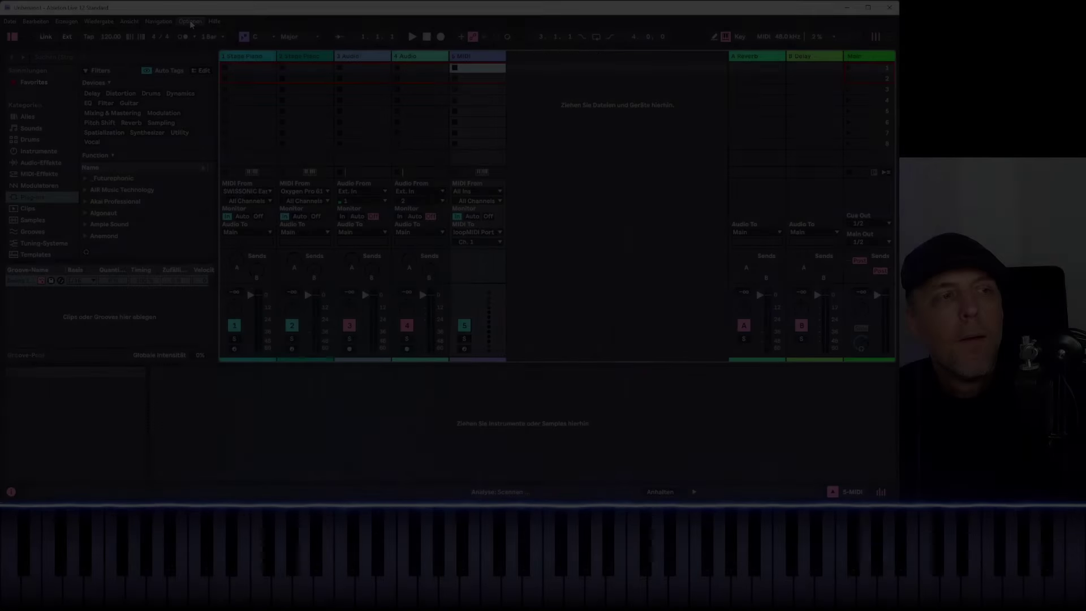
pyautogui.click(190, 21)
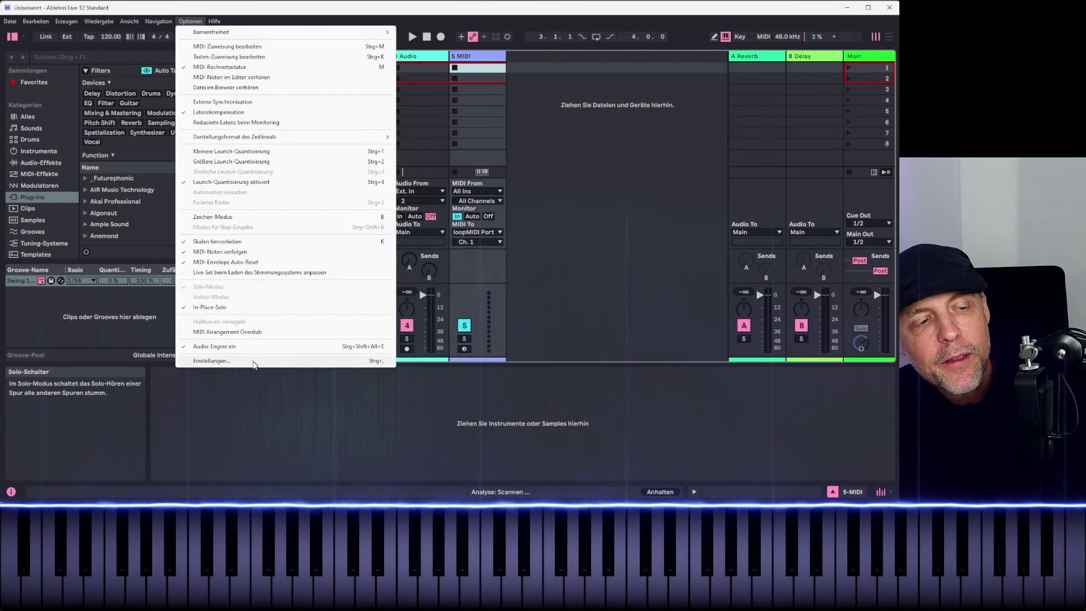
pyautogui.click(205, 361)
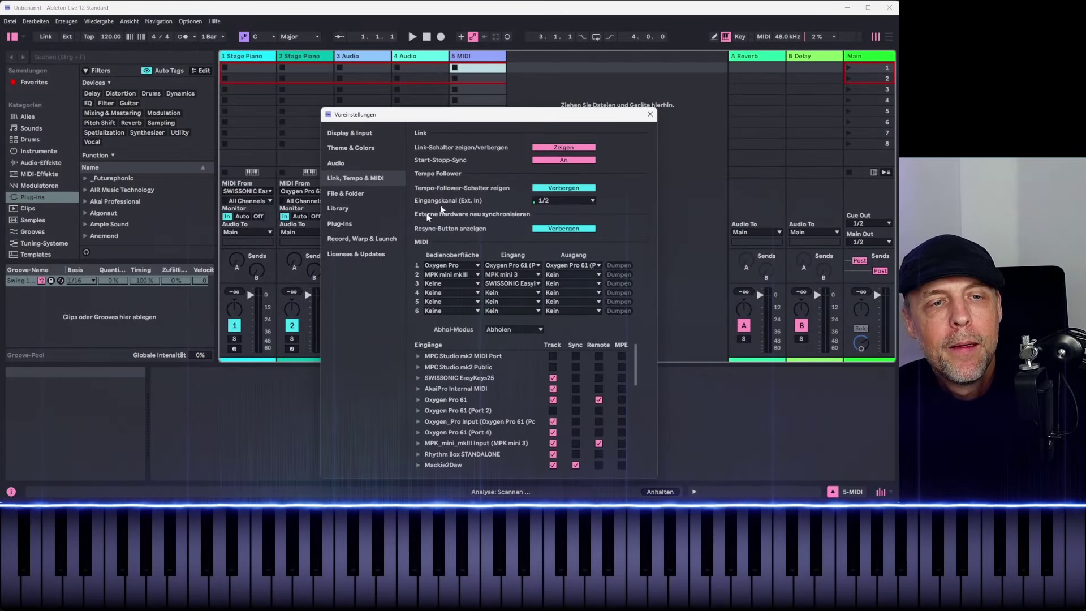
pyautogui.moveTo(524, 116); pyautogui.dragTo(542, 39)
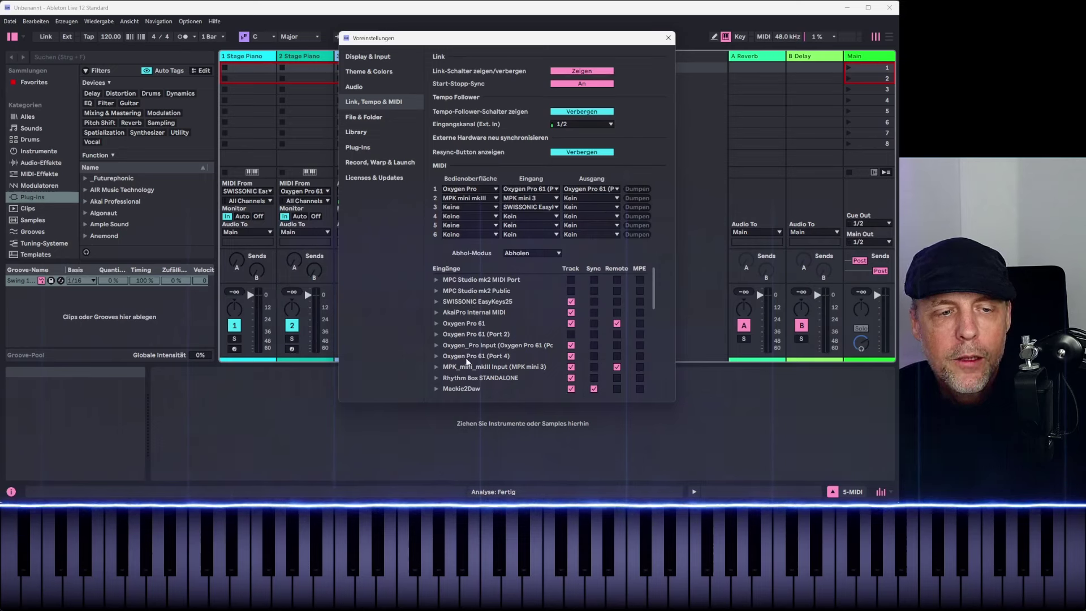
# Turn track input for Oxygen Pro 61 (Port 4) off and back on in the MIDI inputs list
pyautogui.click(575, 355)
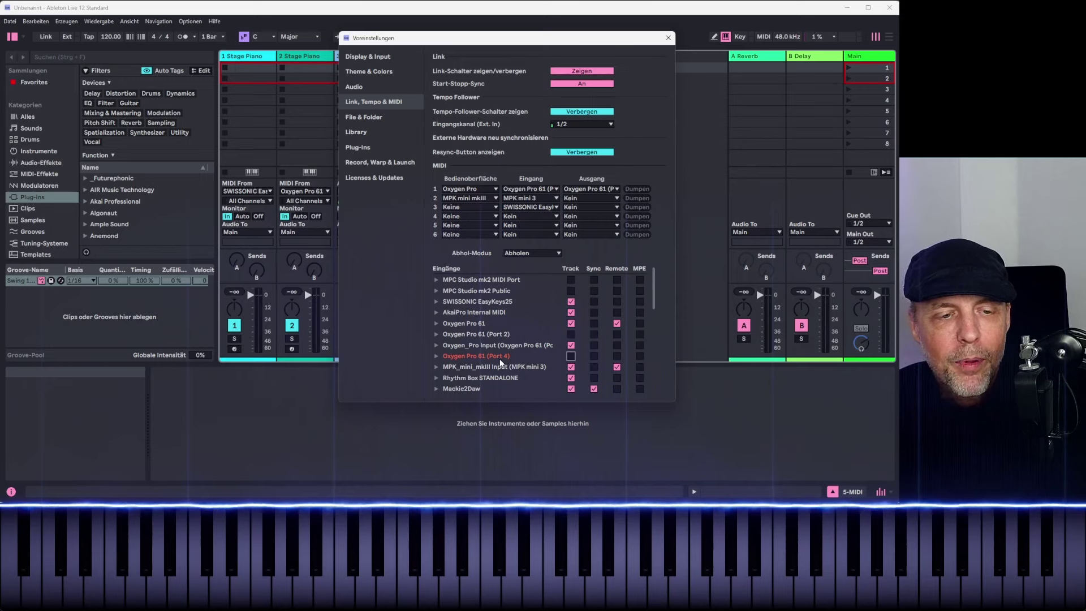
pyautogui.click(571, 356)
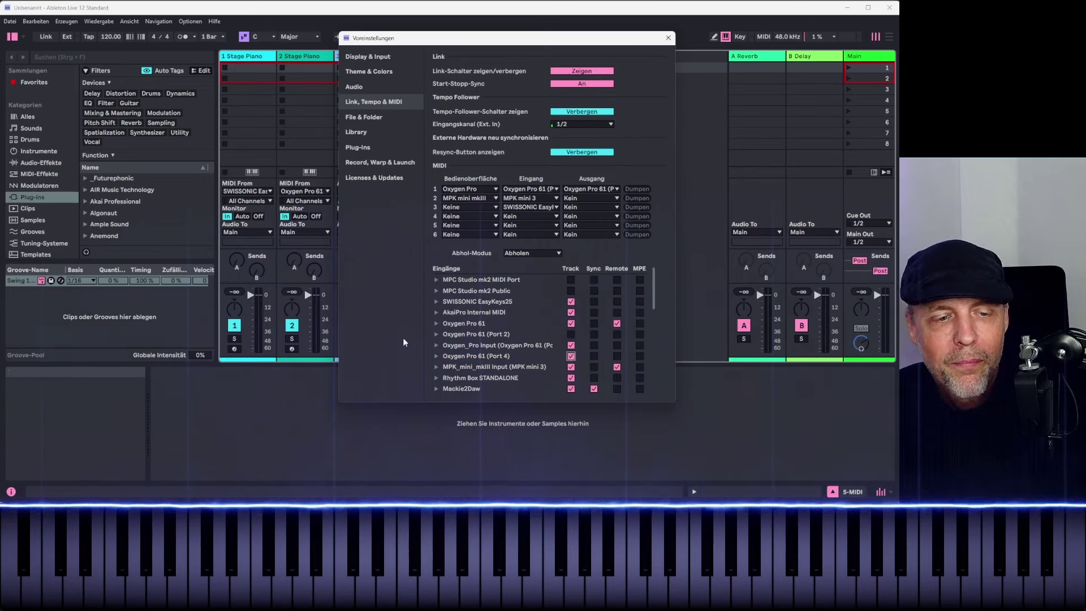
pyautogui.moveTo(653, 287); pyautogui.dragTo(651, 301)
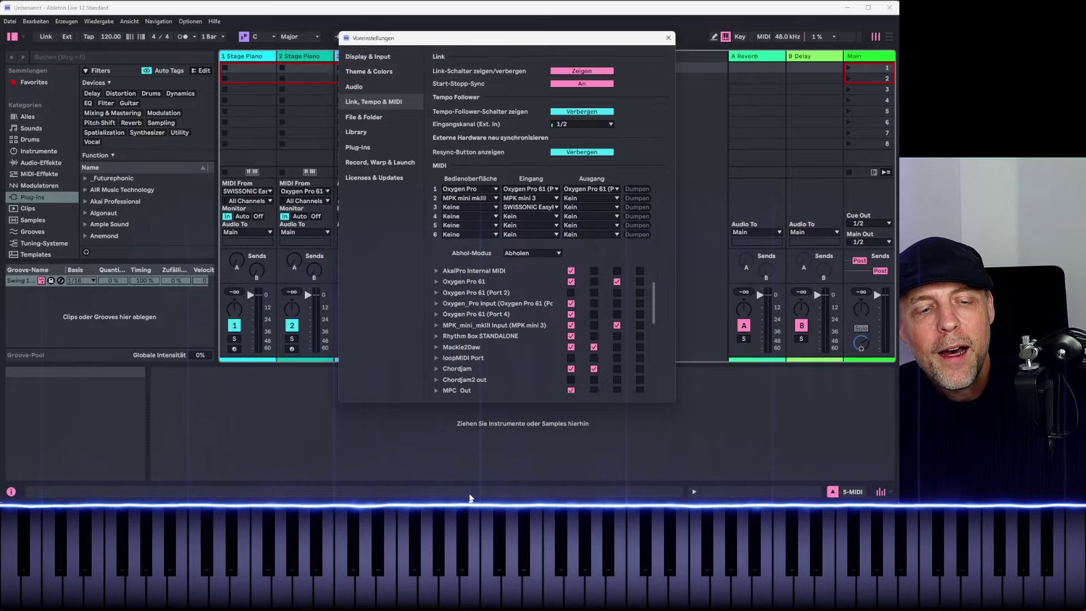
# Switch to the Oxygen Pro user guide in Edge and examine the MIDI Ports tables for output and input ports
pyautogui.moveTo(596, 500)
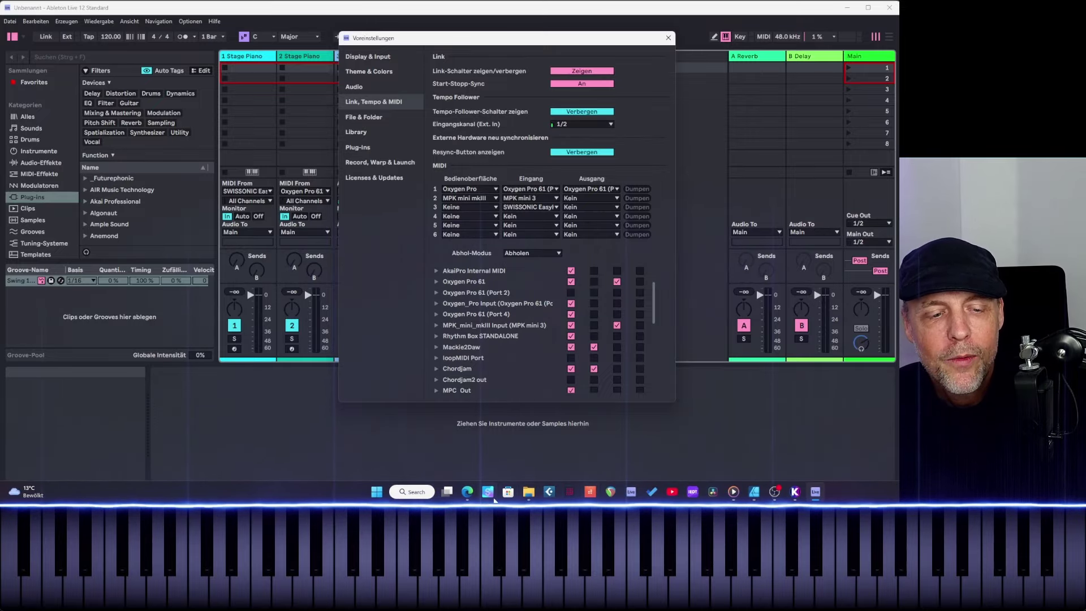
pyautogui.click(467, 492)
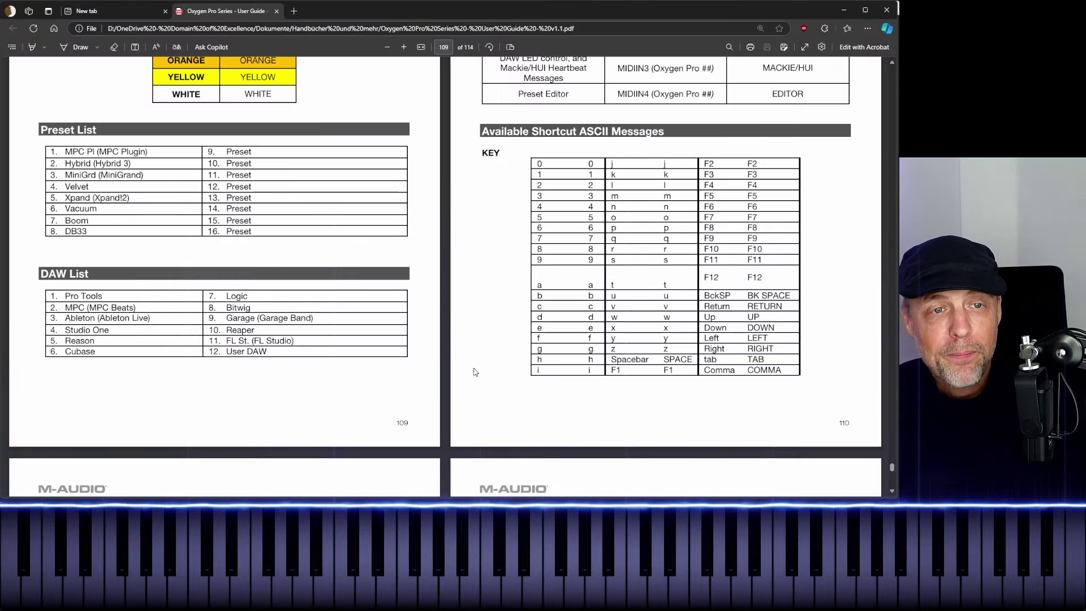
pyautogui.scroll(5, 474, 371)
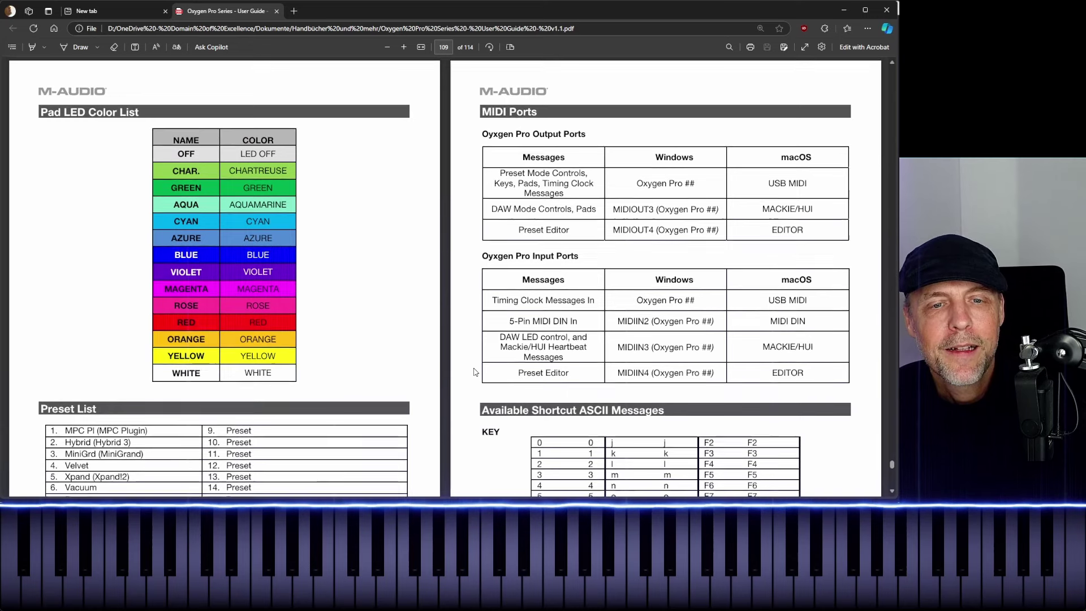
pyautogui.scroll(-1, 474, 372)
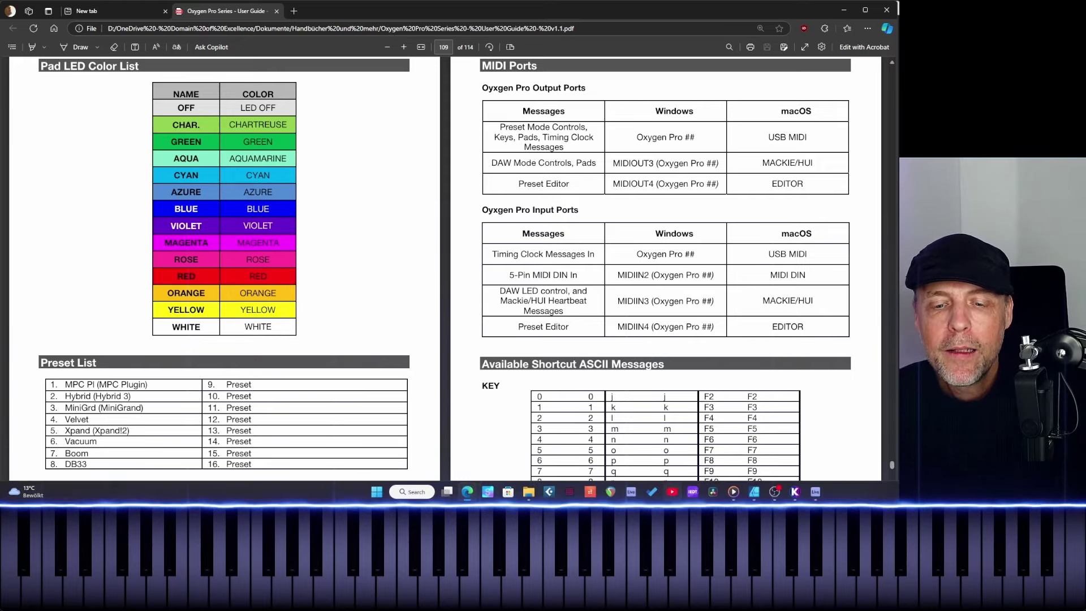
# Switch back to Ableton Live and check the input and output port choices for the Oxygen Pro control surface, leaving both as assigned
pyautogui.click(813, 491)
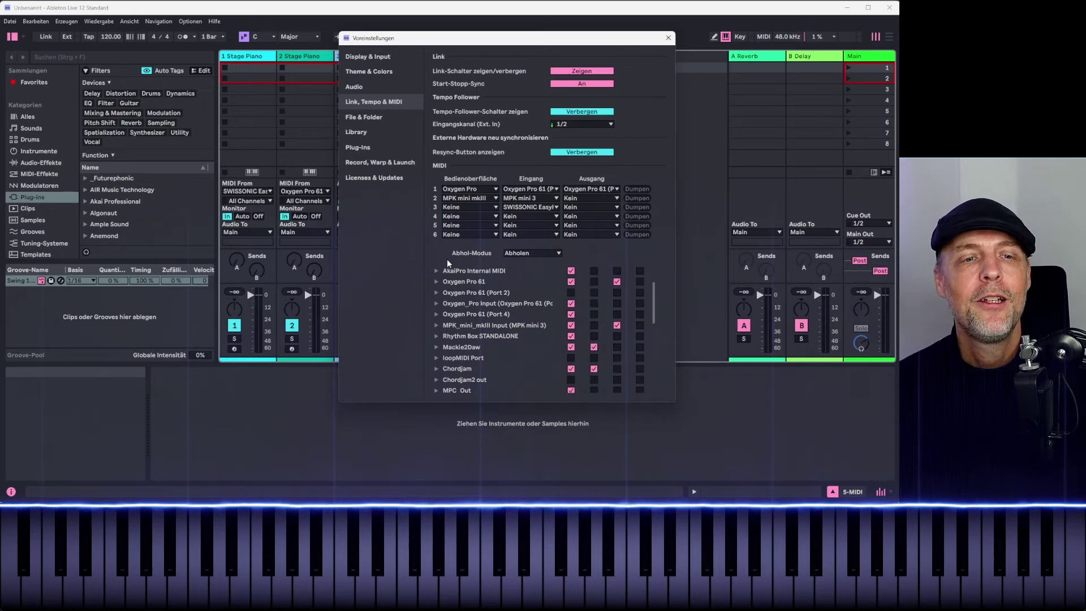
pyautogui.moveTo(654, 294)
pyautogui.mouseDown()
pyautogui.moveTo(659, 383)
pyautogui.moveTo(654, 274)
pyautogui.moveTo(653, 290)
pyautogui.mouseUp()
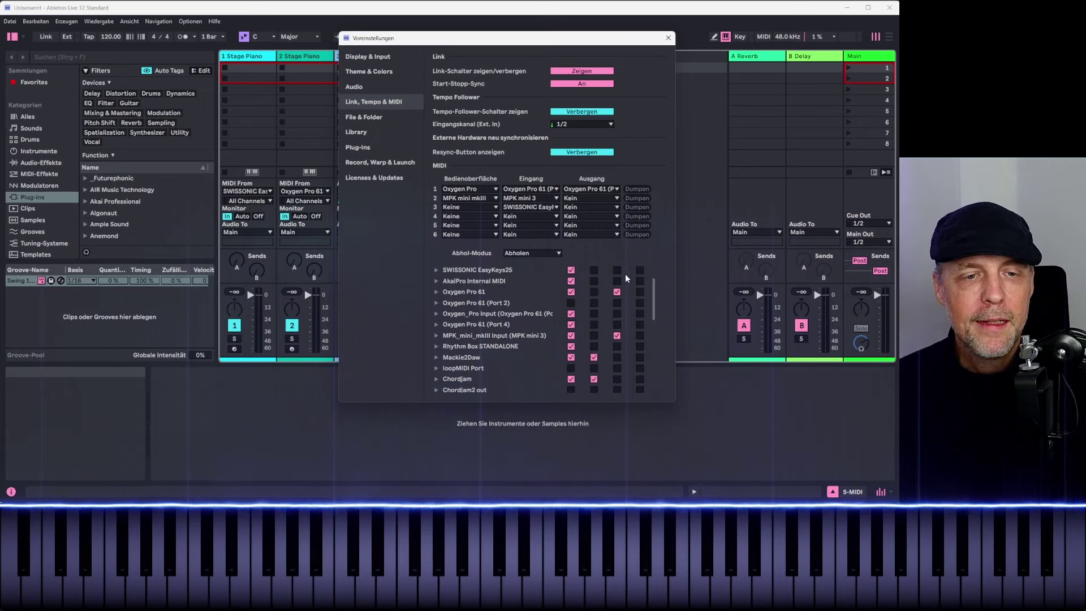
pyautogui.moveTo(654, 297); pyautogui.dragTo(653, 289)
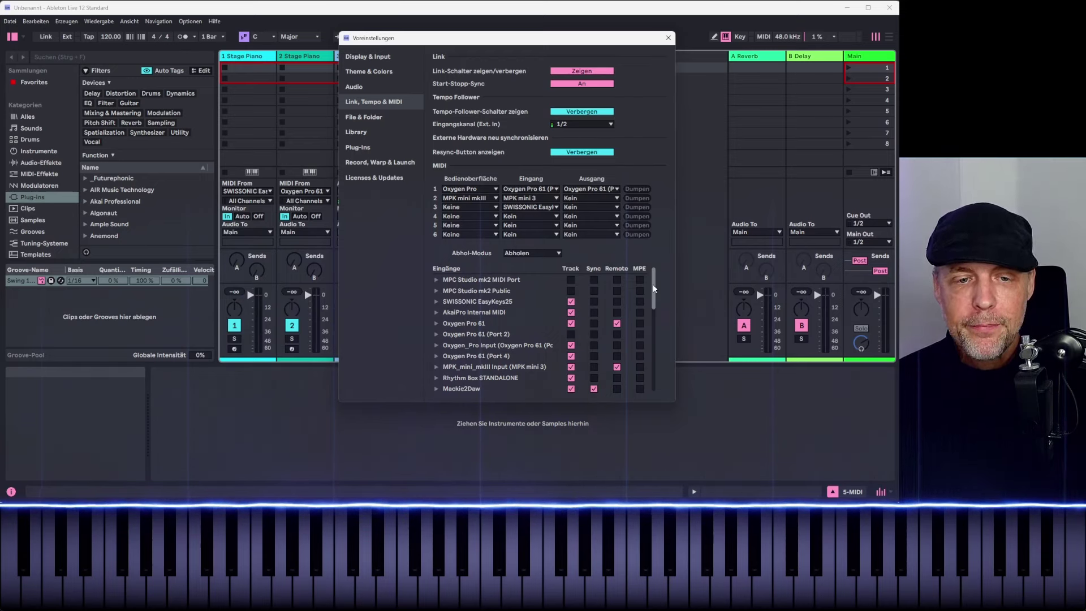
pyautogui.moveTo(653, 288)
pyautogui.mouseDown()
pyautogui.moveTo(656, 307)
pyautogui.moveTo(661, 283)
pyautogui.mouseUp()
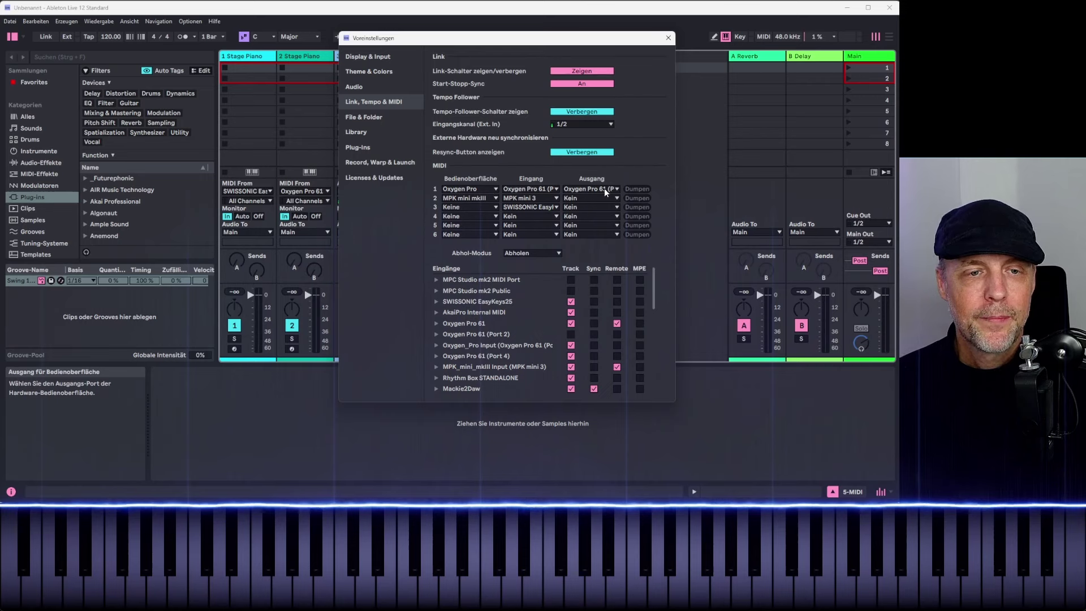
pyautogui.click(555, 189)
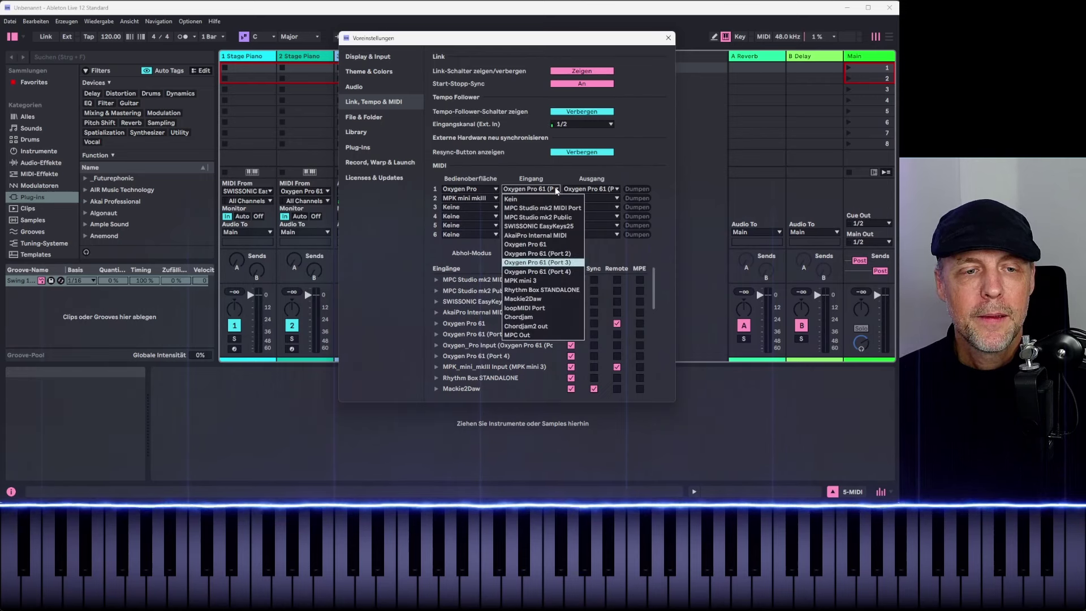
pyautogui.click(571, 173)
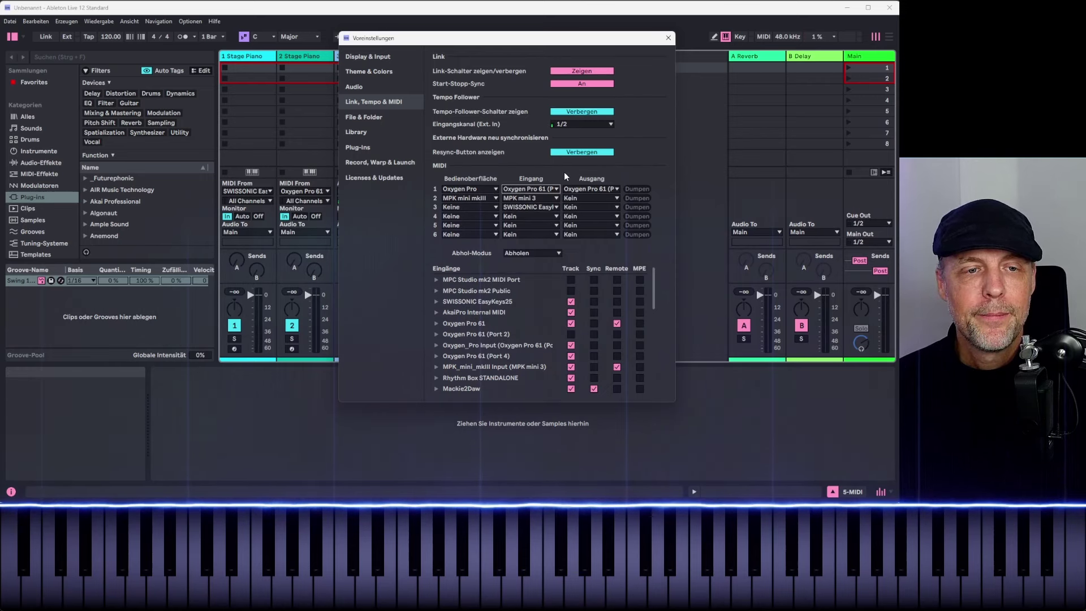
pyautogui.click(616, 189)
pyautogui.click(642, 172)
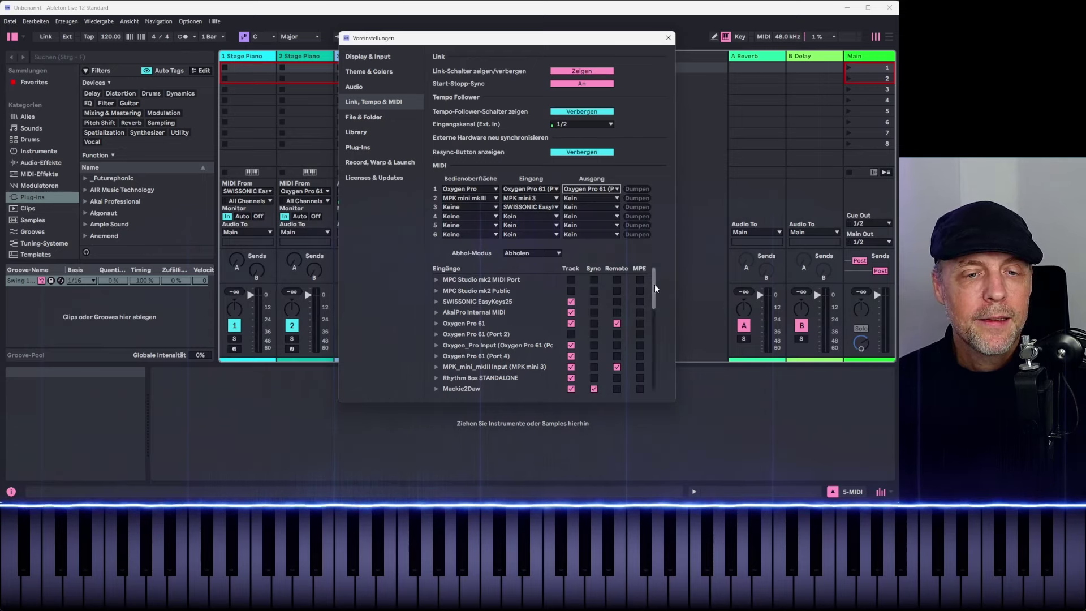
# Examine the Track, Sync and Remote settings of the Oxygen Pro 61 ports in the MIDI input and output lists
pyautogui.moveTo(653, 284); pyautogui.dragTo(651, 295)
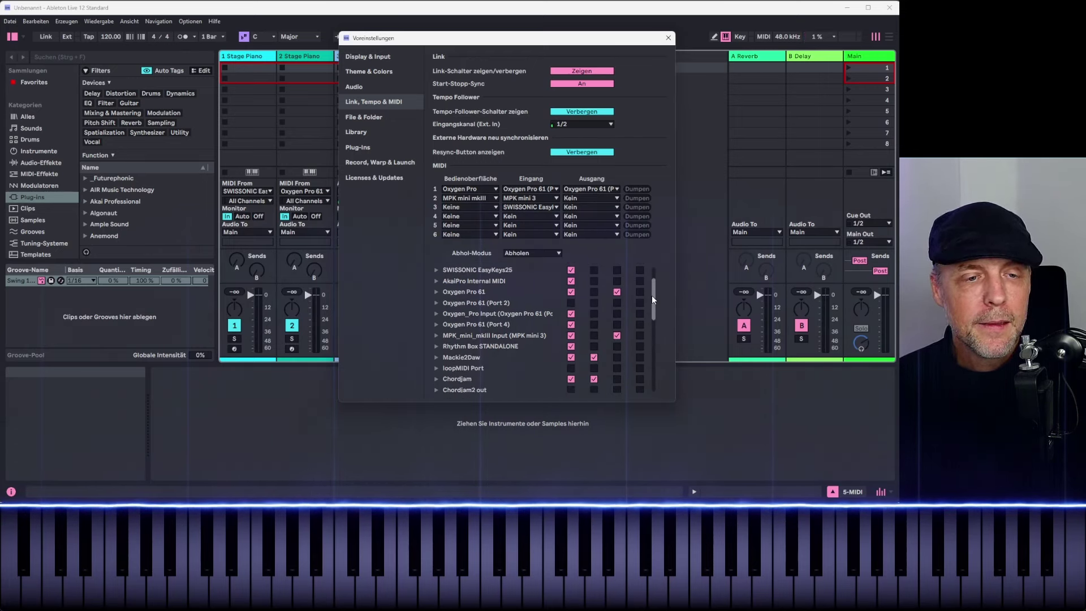
pyautogui.scroll(2, 650, 296)
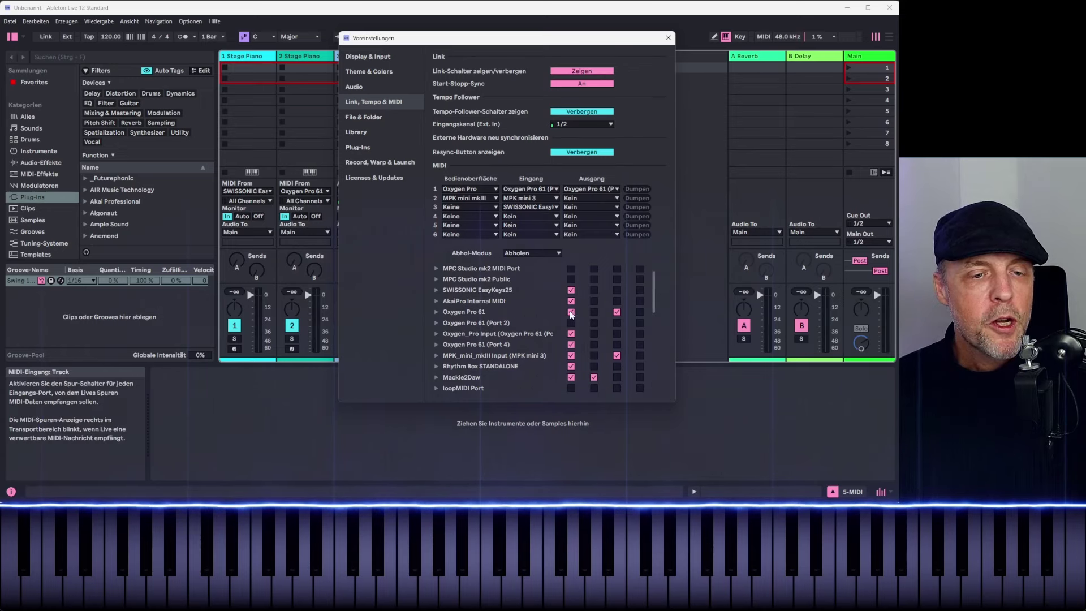
pyautogui.scroll(1, 652, 293)
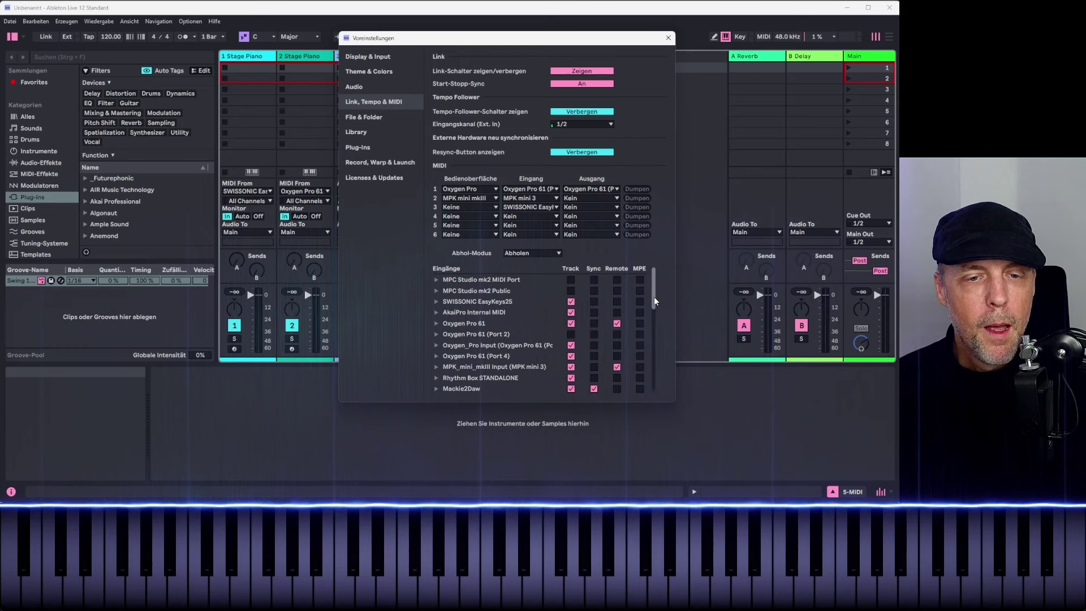
pyautogui.scroll(-1, 654, 300)
pyautogui.scroll(-5, 650, 311)
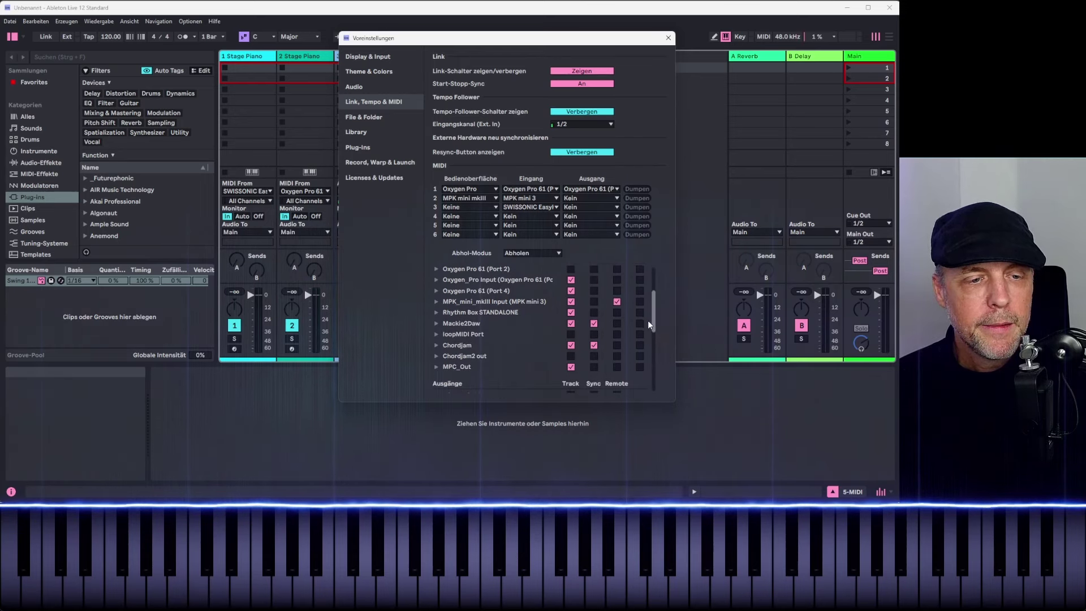
pyautogui.scroll(-8, 643, 330)
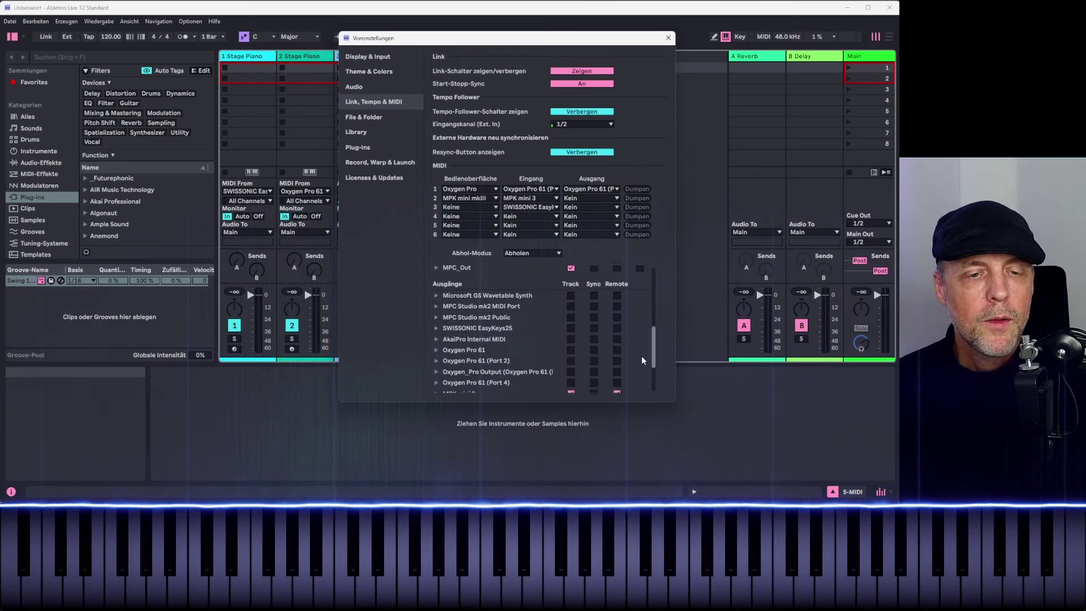
pyautogui.scroll(-2, 644, 371)
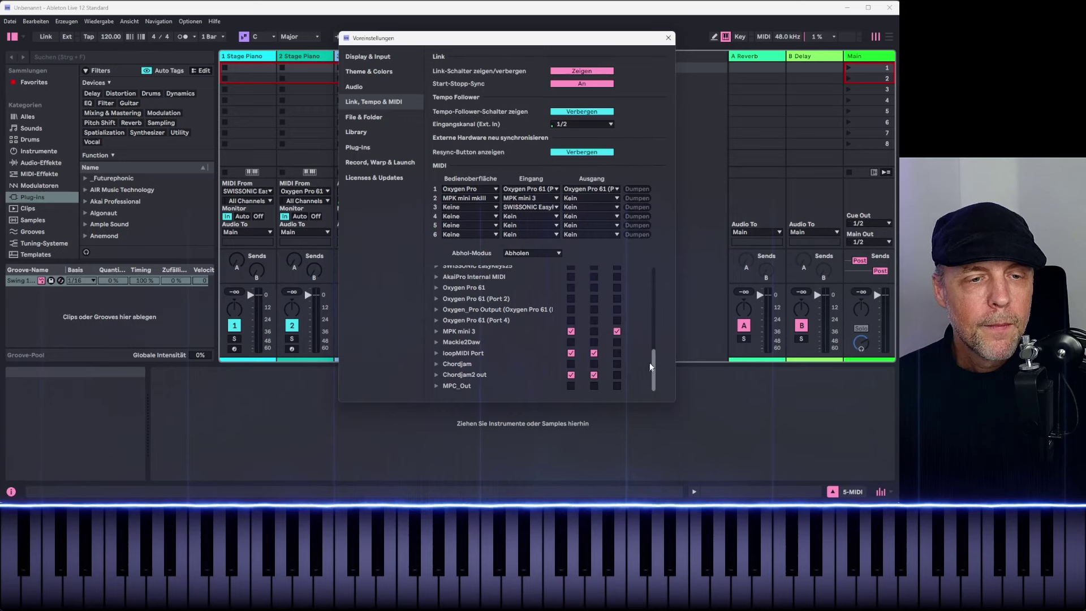
pyautogui.scroll(4, 654, 342)
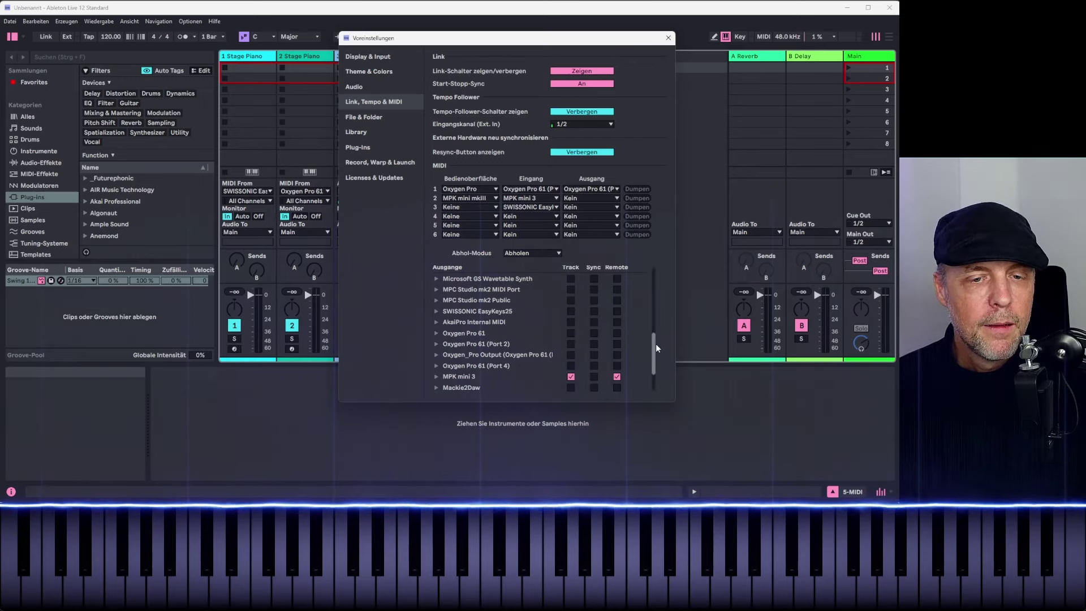
pyautogui.moveTo(656, 344)
pyautogui.mouseDown()
pyautogui.moveTo(657, 372)
pyautogui.moveTo(647, 340)
pyautogui.mouseUp()
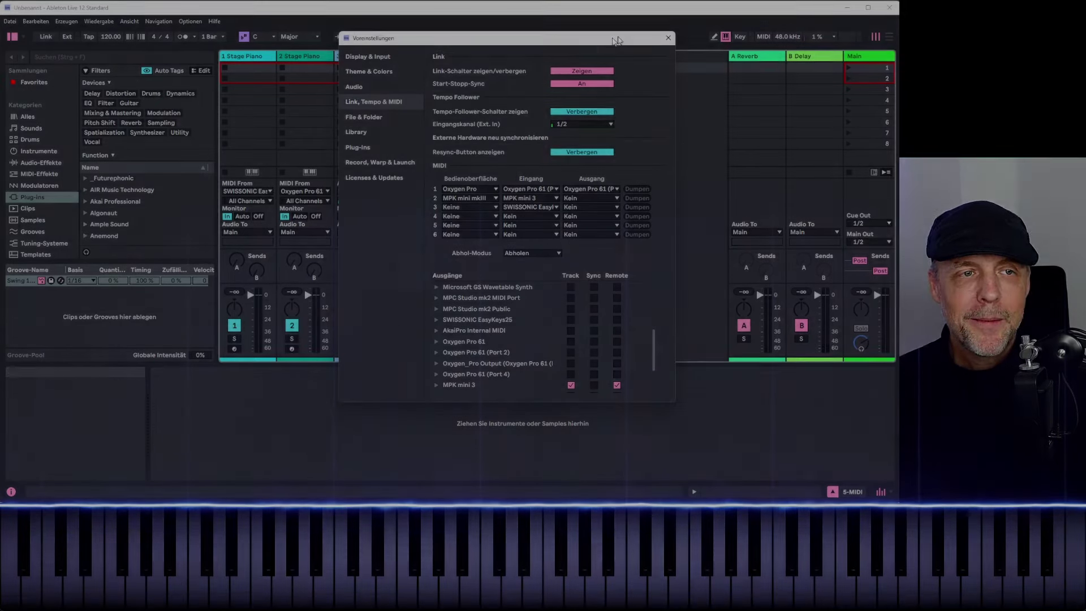